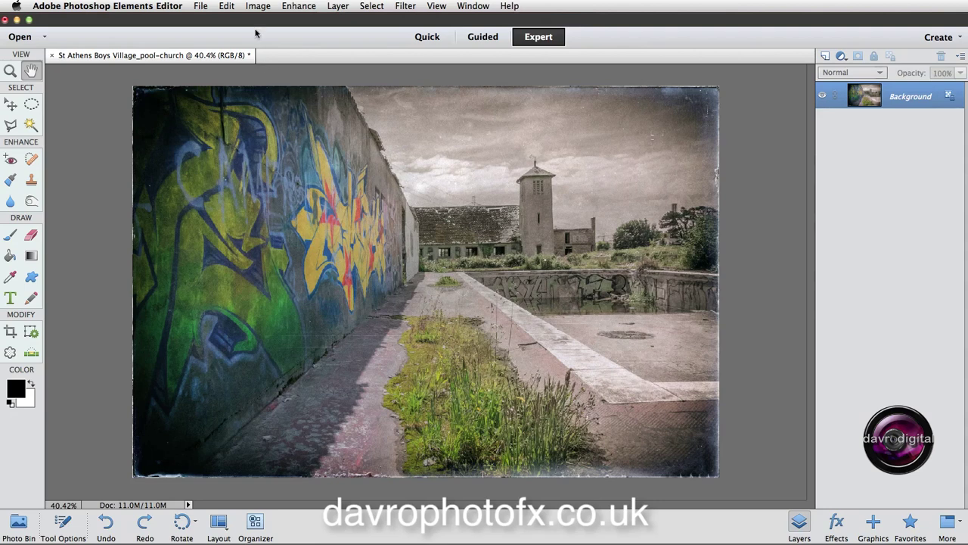
# Step: Open Image Size and confirm the photo is 2400 × 1600 px at 300 pixels/inch
pyautogui.click(257, 6)
pyautogui.moveTo(284, 80)
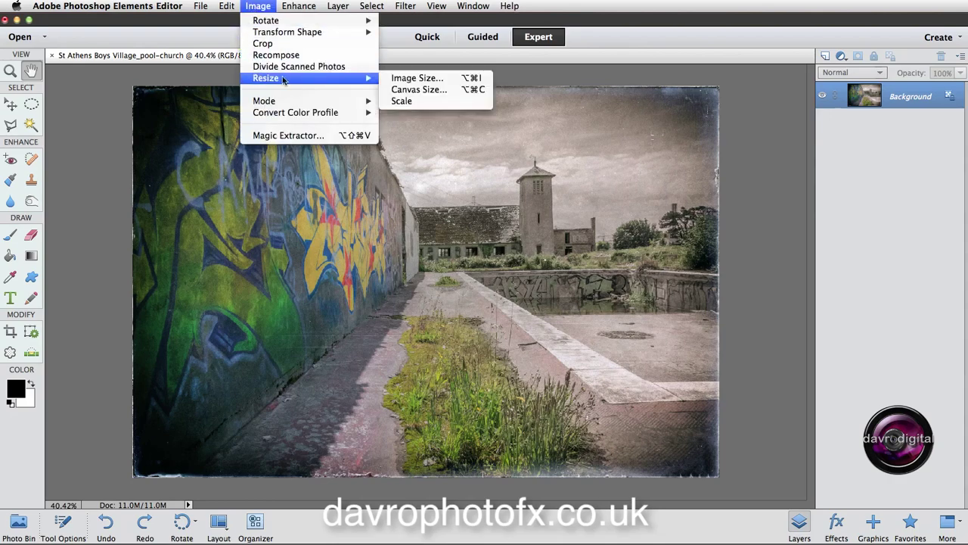
pyautogui.click(399, 79)
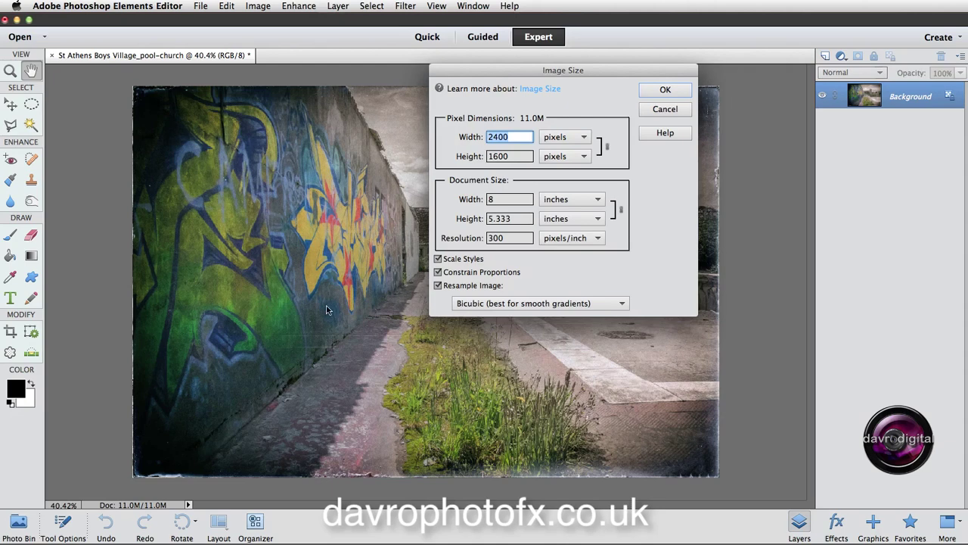
pyautogui.doubleClick(506, 237)
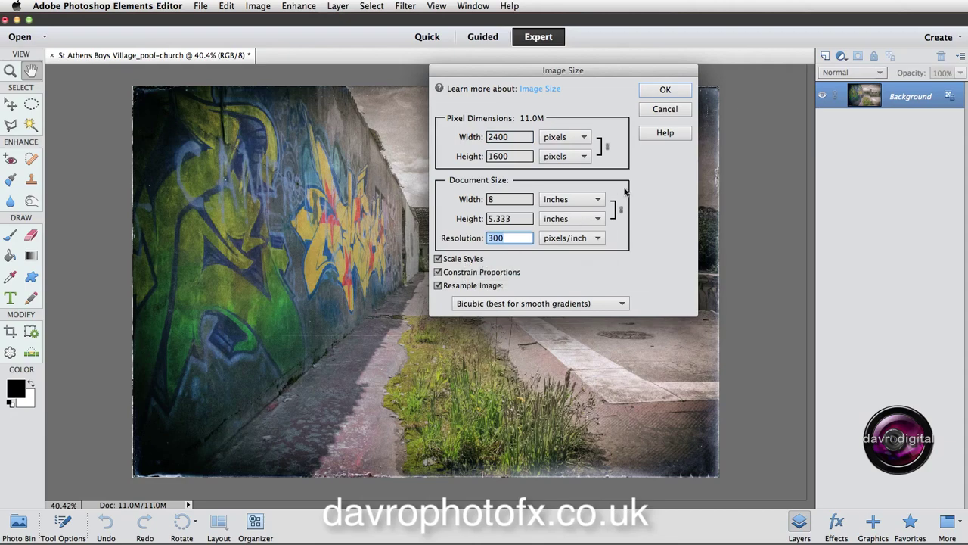
# Step: Cancel Image Size, convert the Background to Layer 0, and add an empty Layer 1 beneath it
pyautogui.click(665, 109)
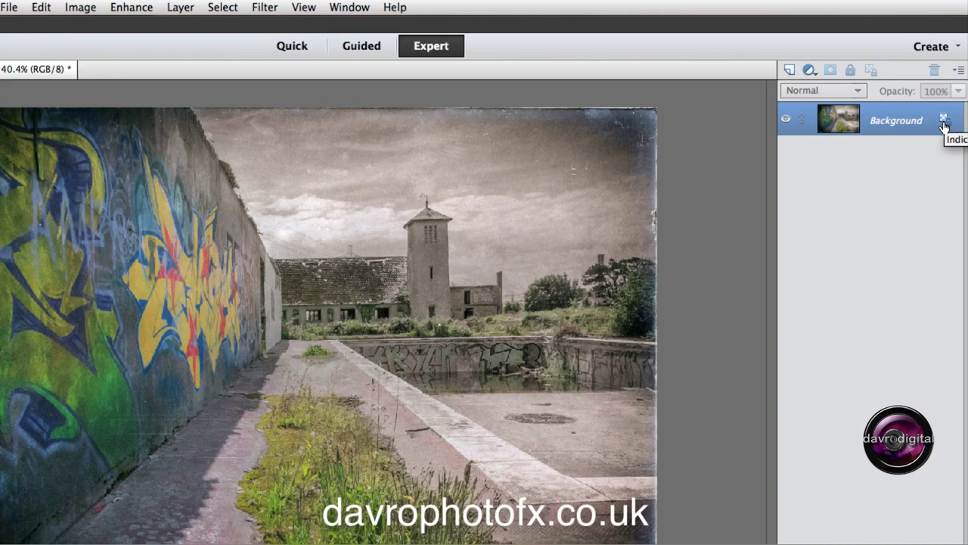
pyautogui.doubleClick(895, 122)
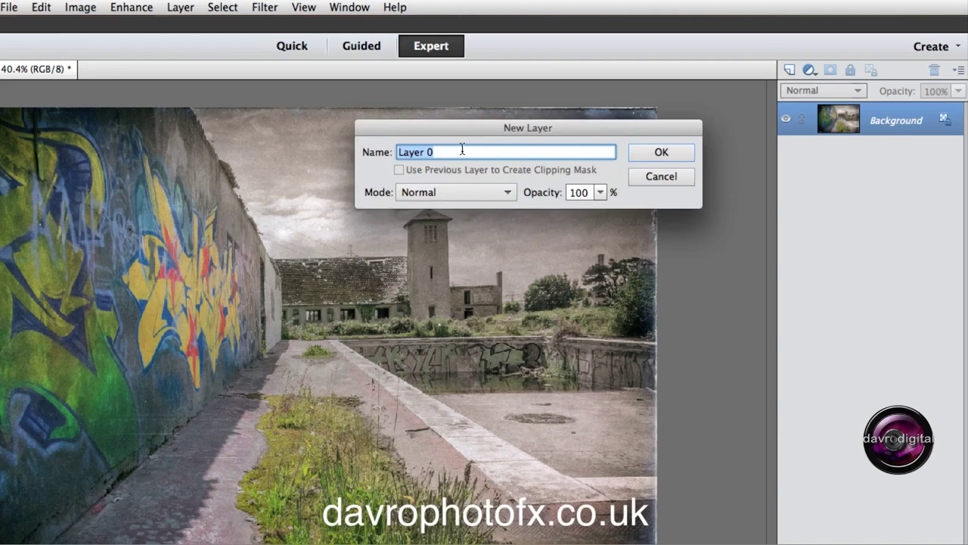
pyautogui.click(666, 153)
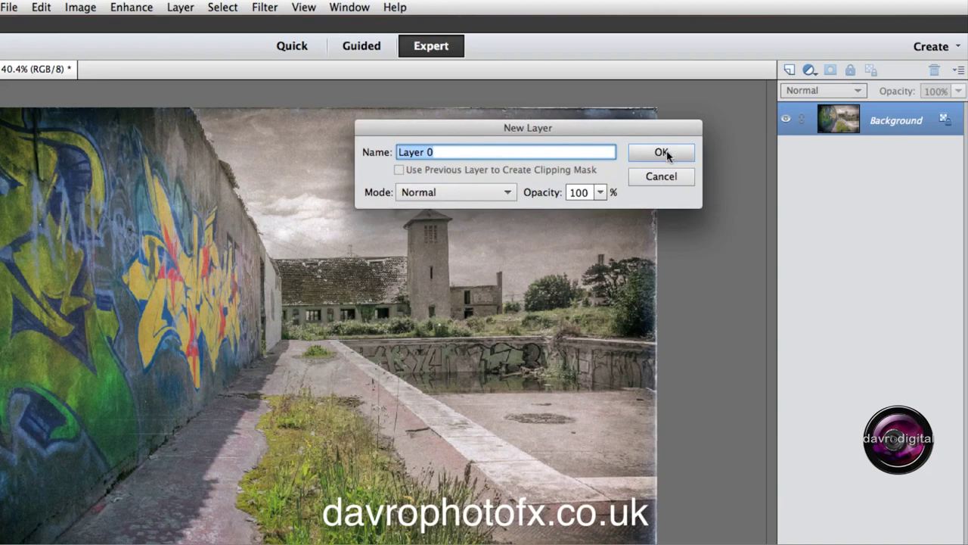
pyautogui.click(662, 153)
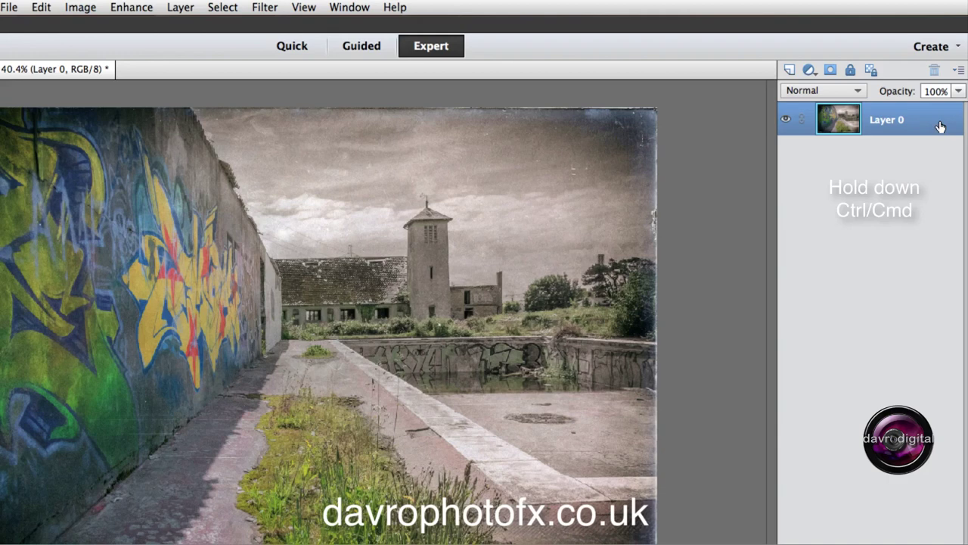
pyautogui.keyDown('ctrl'); pyautogui.click(790, 71); pyautogui.keyUp('ctrl')
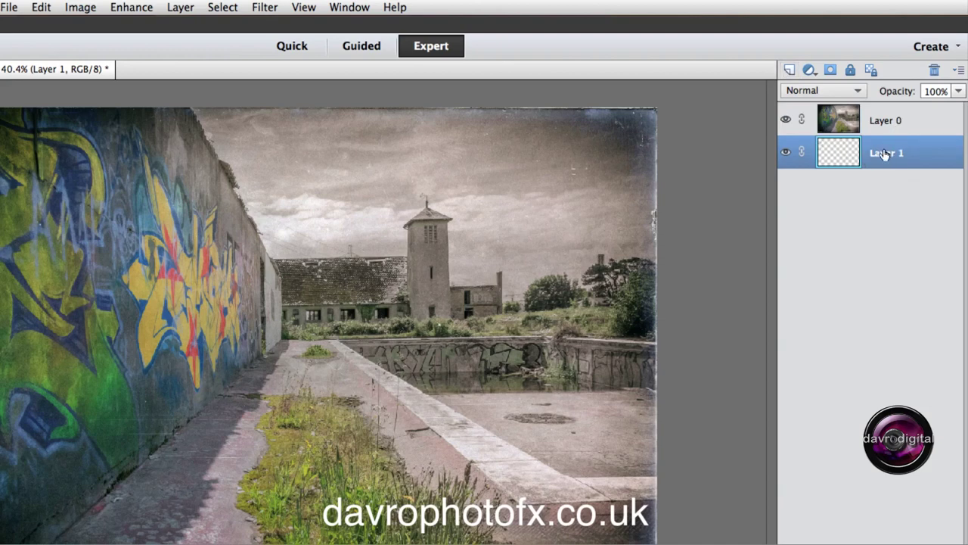
# Step: Hide the photo on Layer 0 and fill Layer 1 with White using Edit > Fill Layer
pyautogui.click(785, 120)
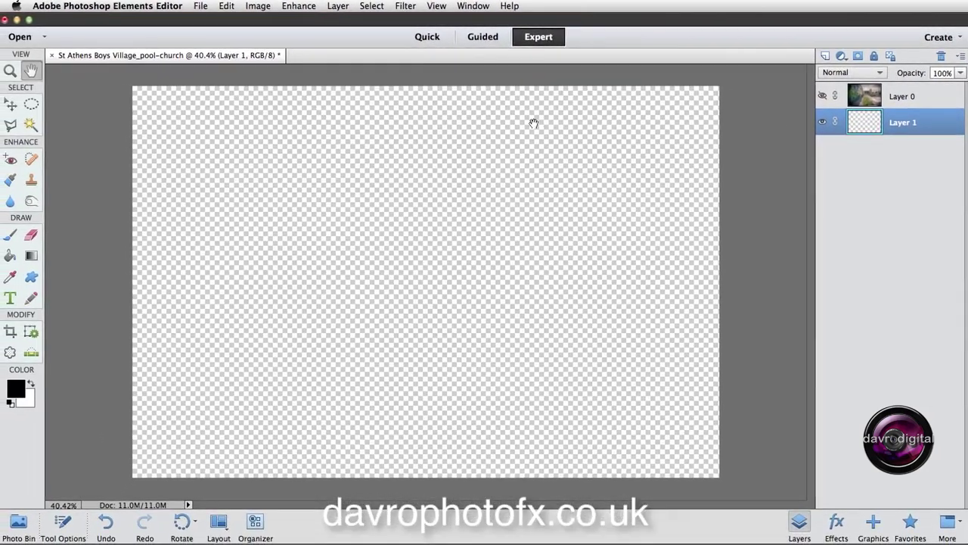
pyautogui.click(226, 6)
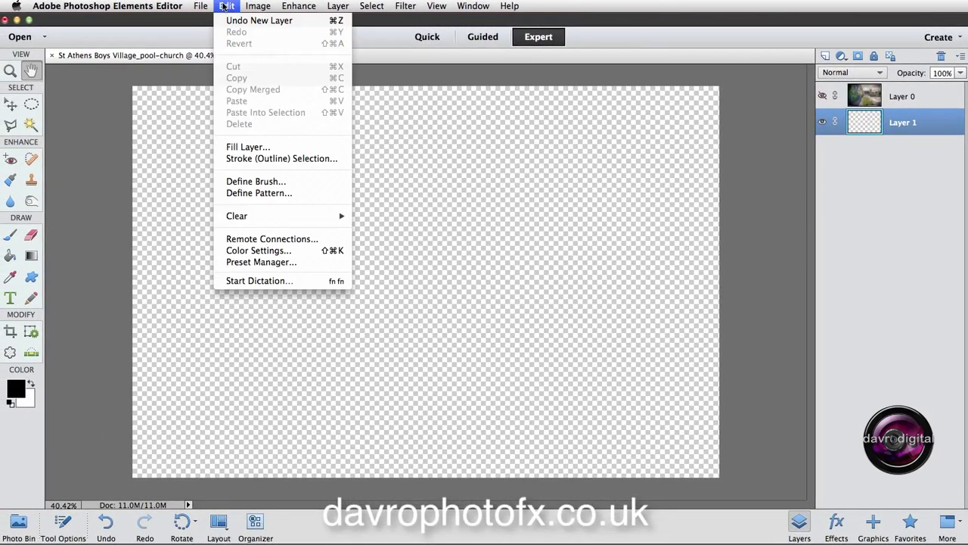
pyautogui.click(243, 148)
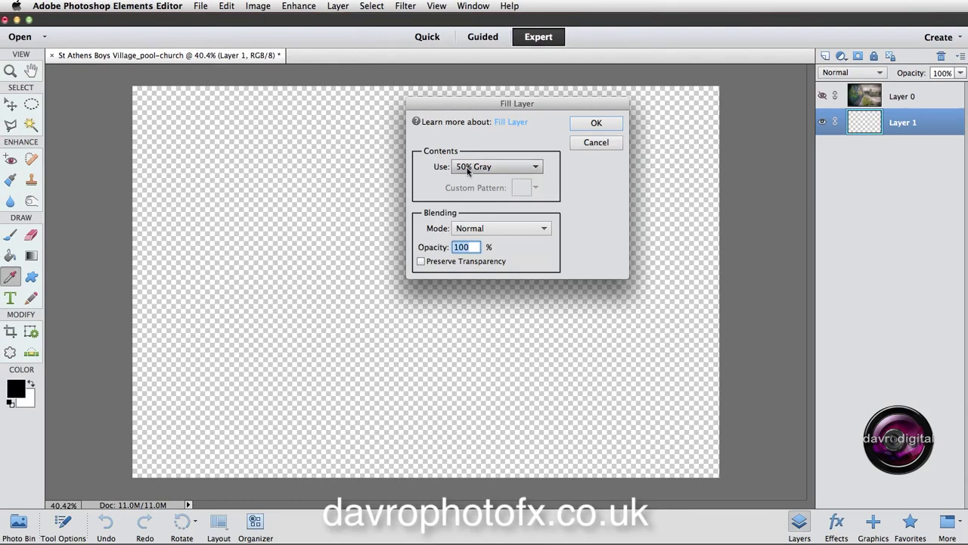
pyautogui.click(469, 170)
pyautogui.click(470, 177)
pyautogui.click(595, 124)
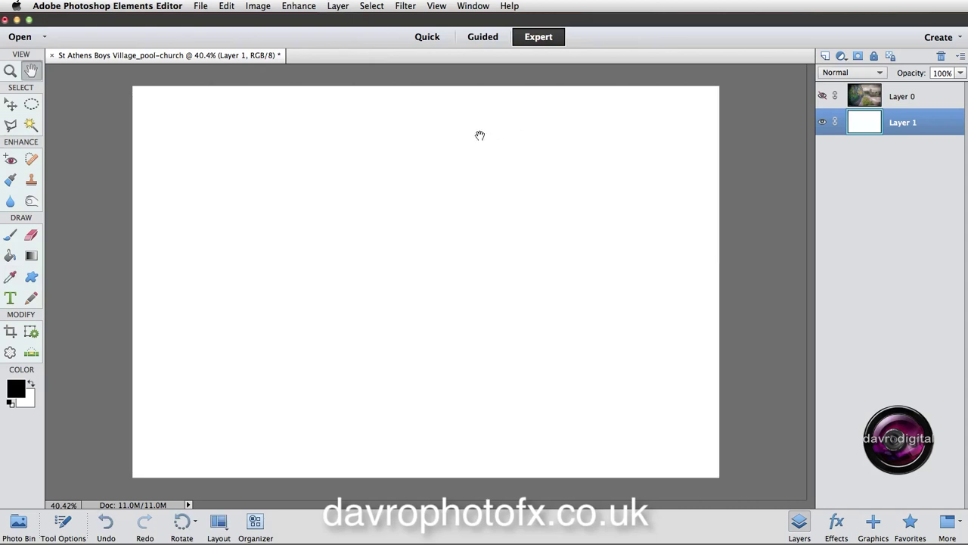
# Step: In the Filter Gallery's Texturizer, choose a Brick texture at 200% scaling and relief 14
pyautogui.click(405, 6)
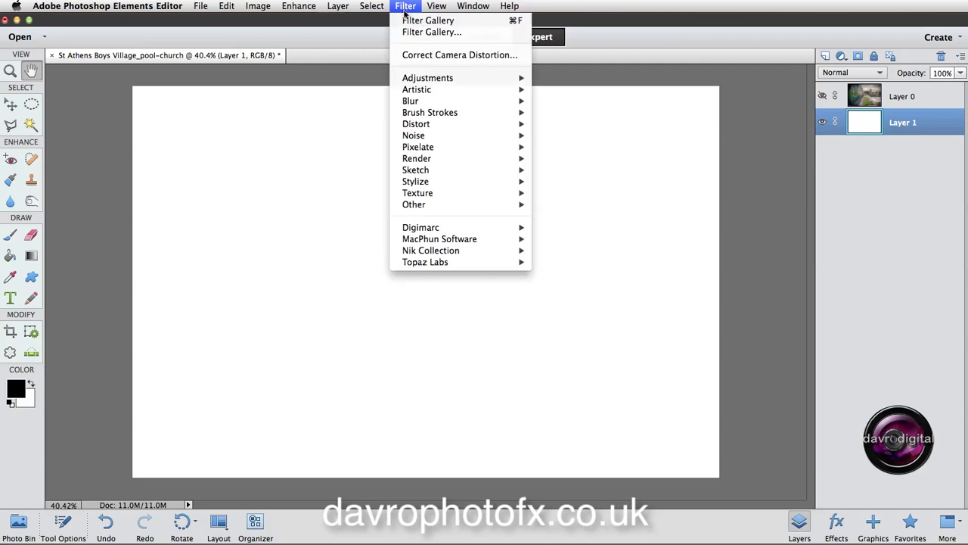
pyautogui.click(412, 34)
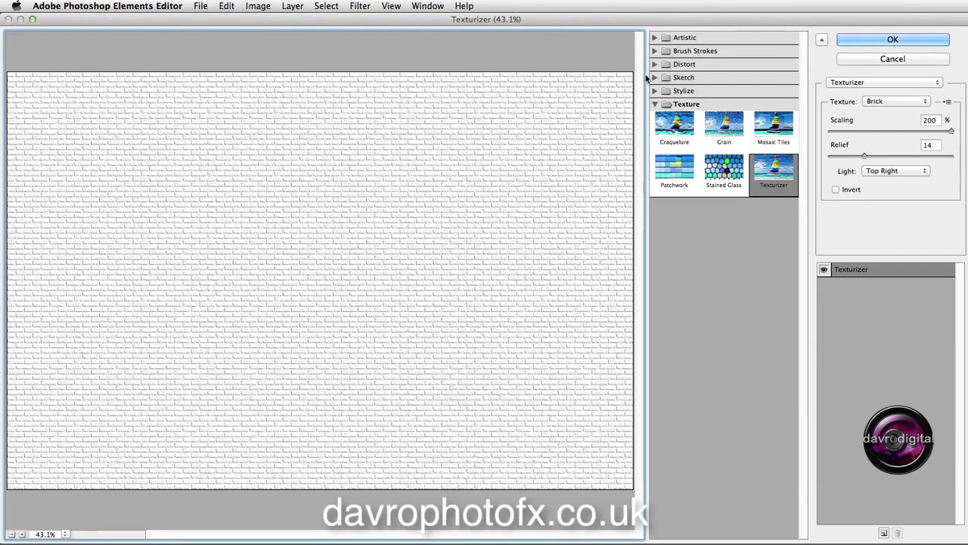
pyautogui.click(655, 105)
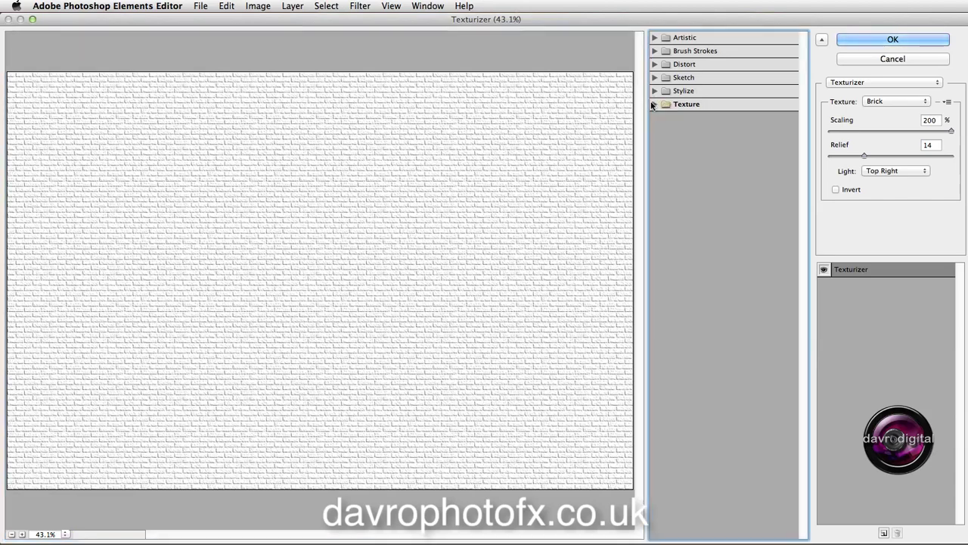
pyautogui.click(655, 104)
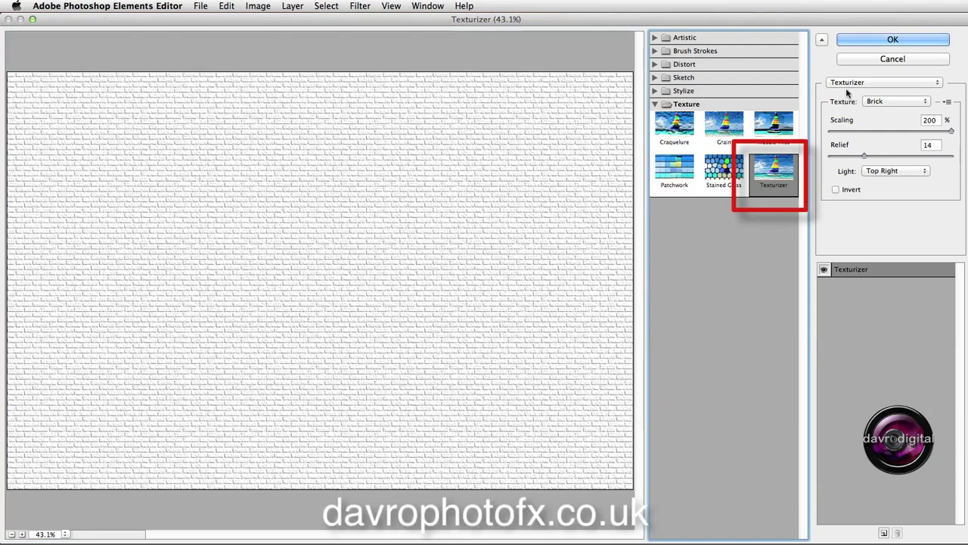
pyautogui.click(881, 101)
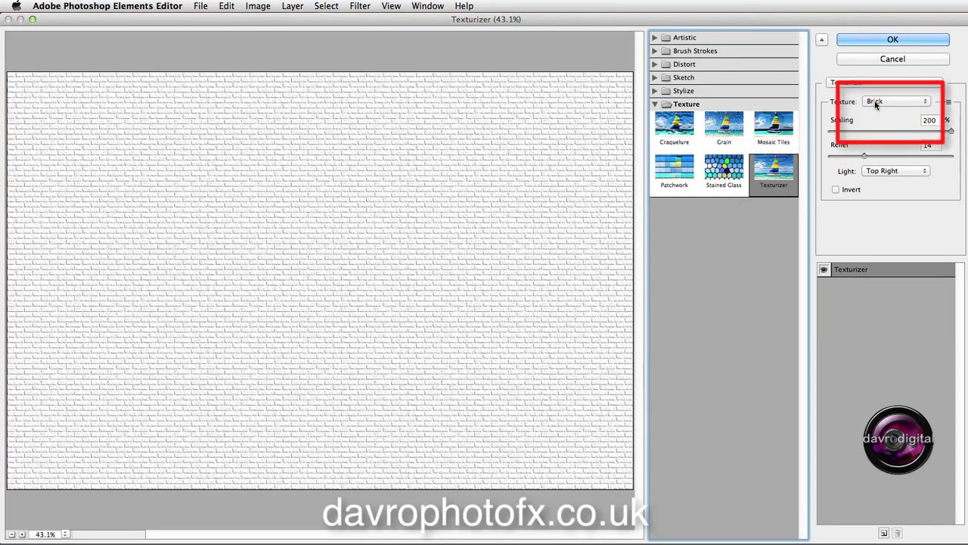
pyautogui.click(881, 105)
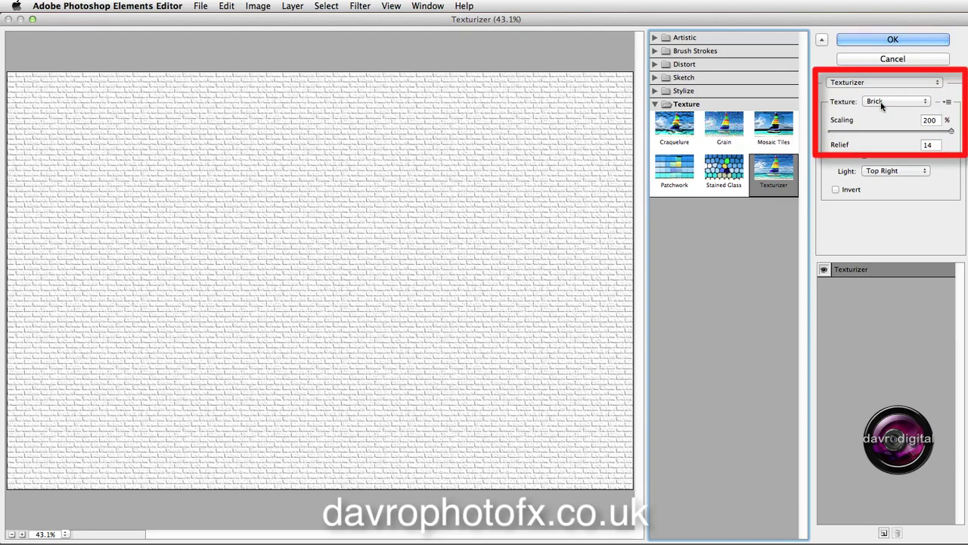
pyautogui.click(881, 106)
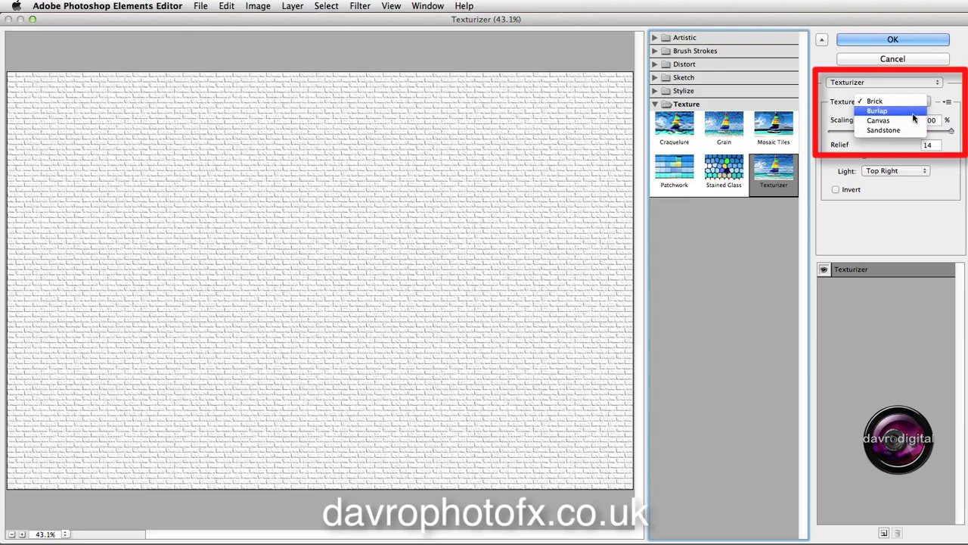
pyautogui.click(913, 104)
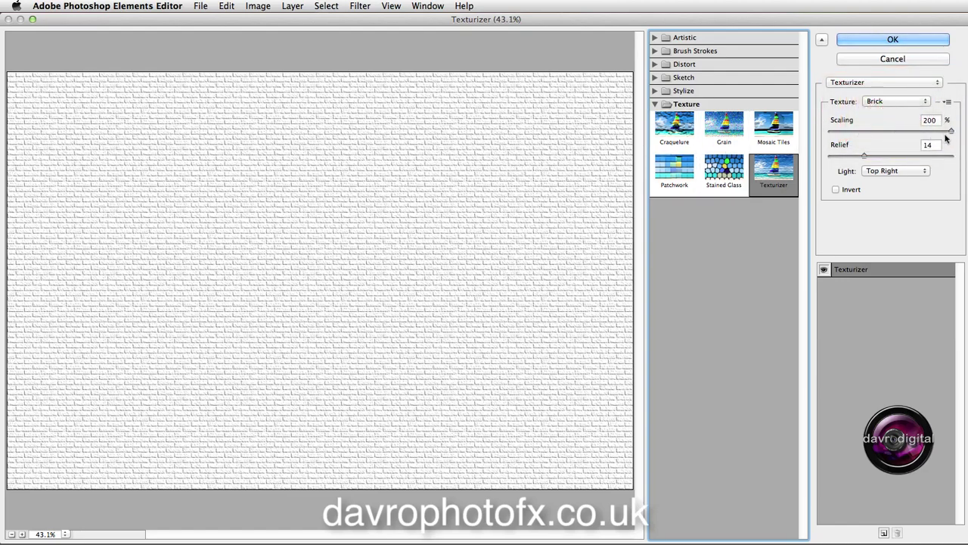
pyautogui.moveTo(947, 132)
pyautogui.mouseDown()
pyautogui.moveTo(867, 134)
pyautogui.moveTo(959, 136)
pyautogui.mouseUp()
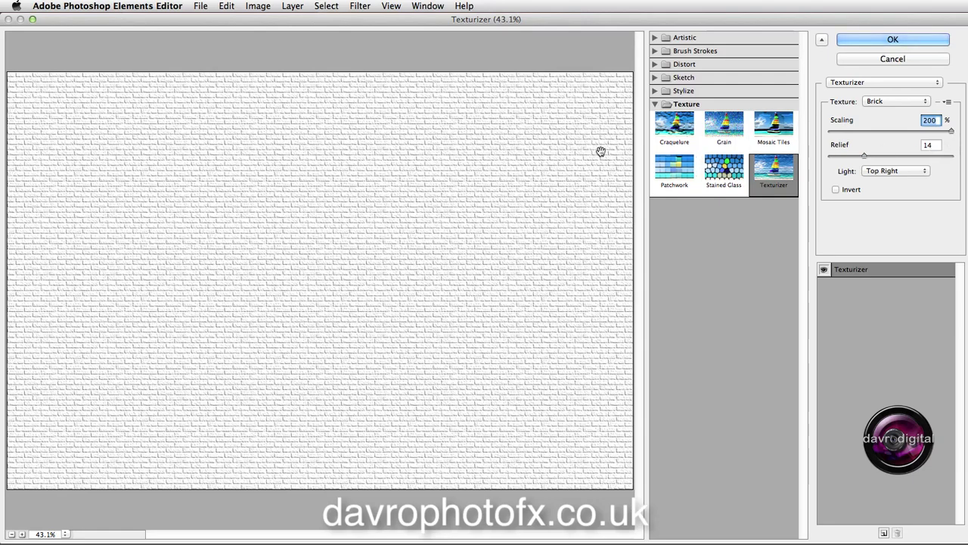
# Step: Try Bottom, Bottom Left and Top lighting, then settle on Top Right for the brick texture
pyautogui.click(879, 173)
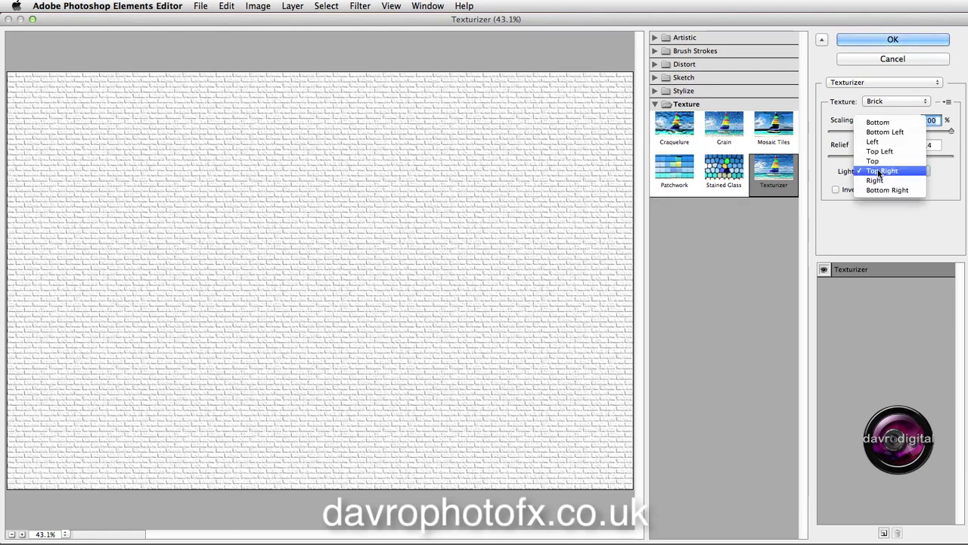
pyautogui.click(877, 123)
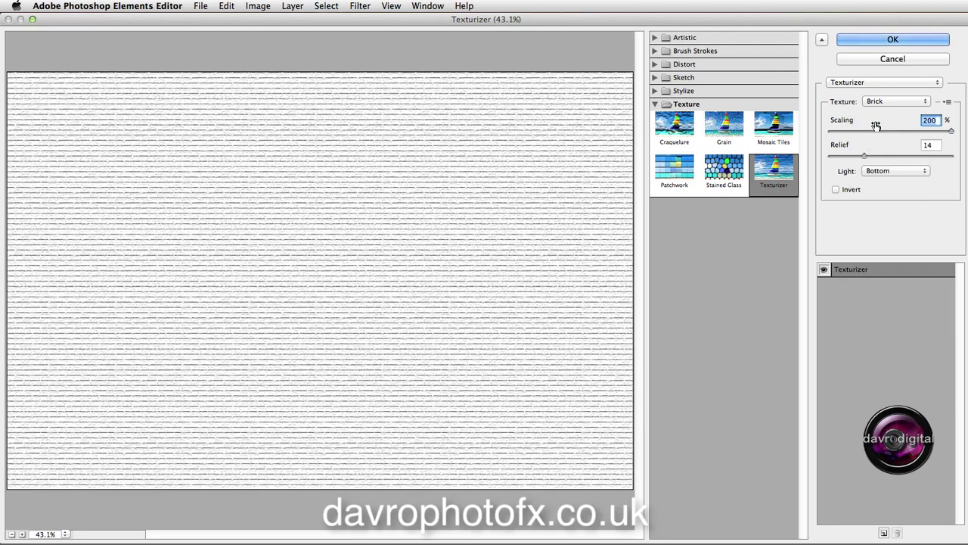
pyautogui.click(879, 172)
pyautogui.click(890, 182)
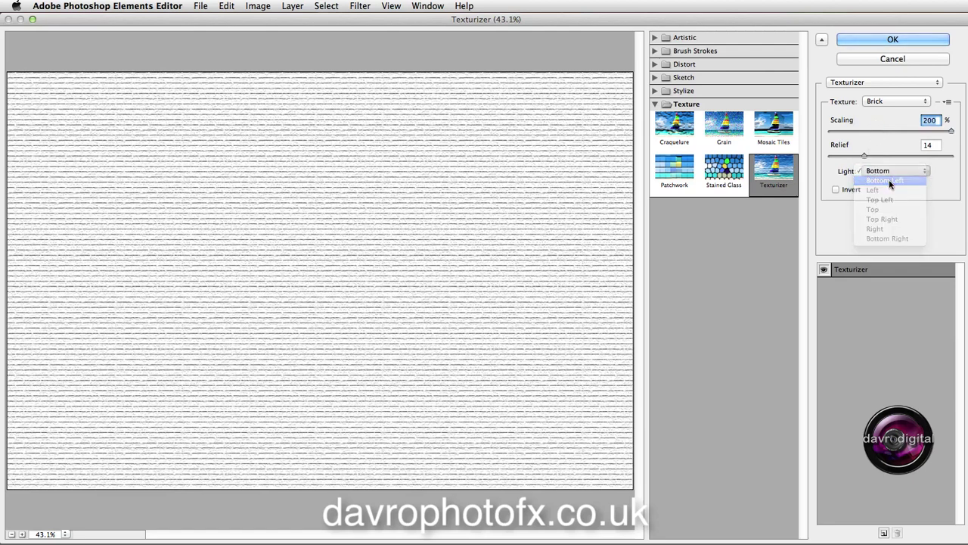
pyautogui.click(889, 173)
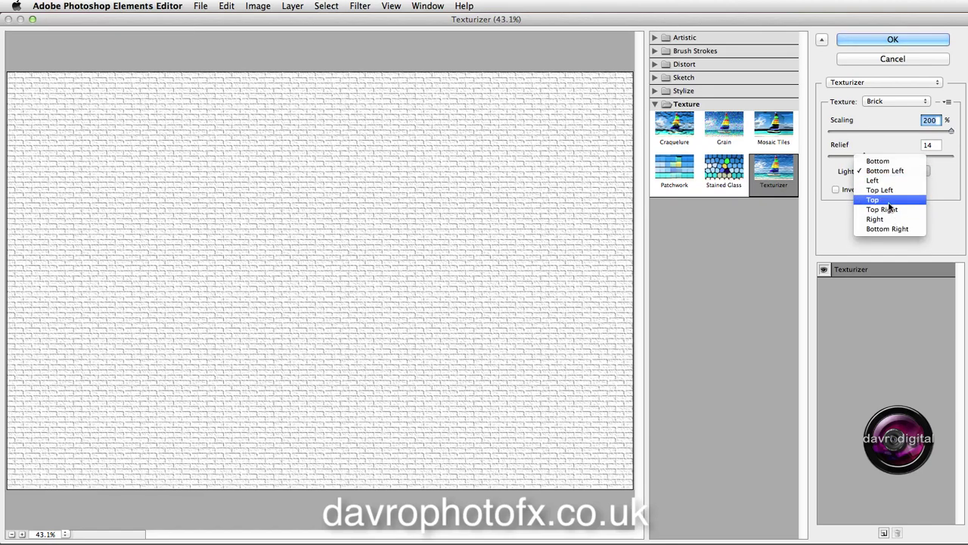
pyautogui.click(890, 202)
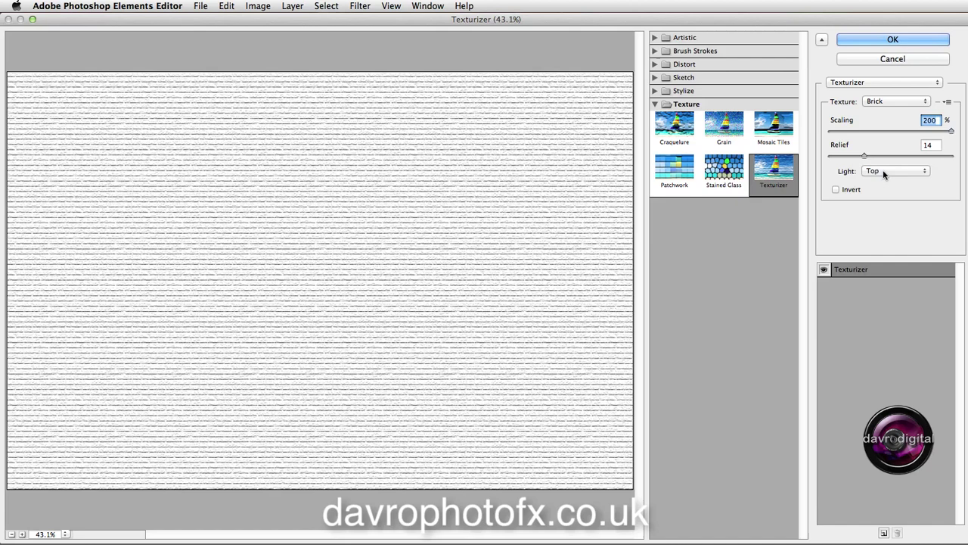
pyautogui.click(882, 170)
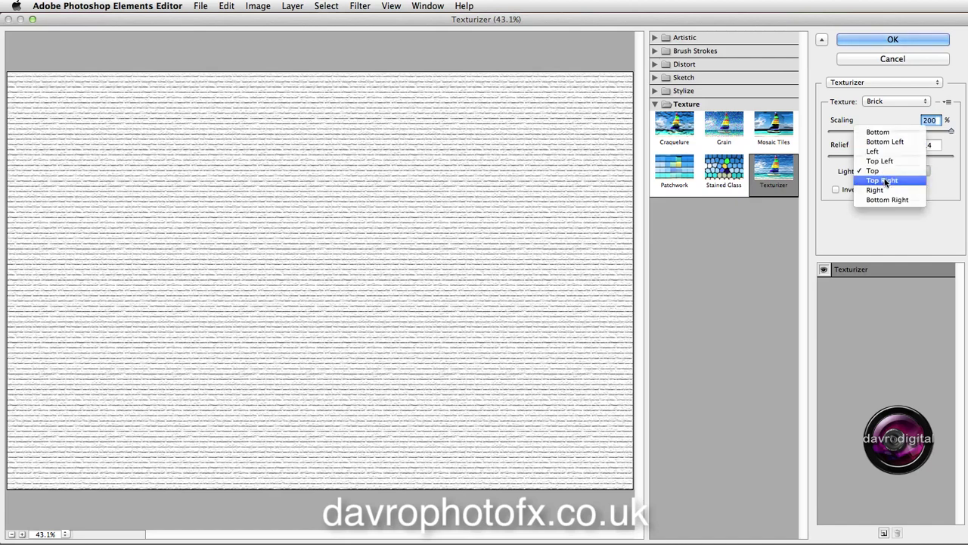
pyautogui.click(883, 181)
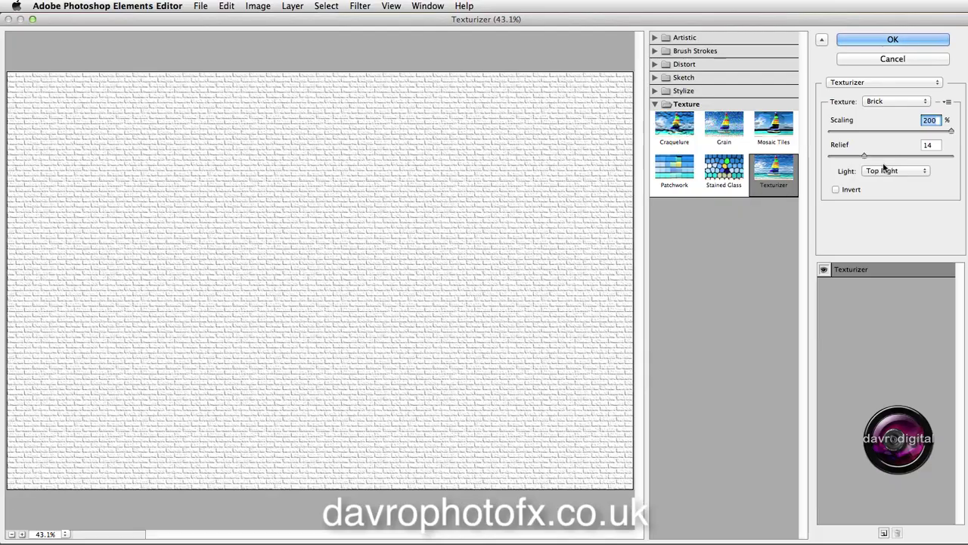
# Step: Apply the brick Texturizer to Layer 1 and select the photo on Layer 0
pyautogui.click(895, 38)
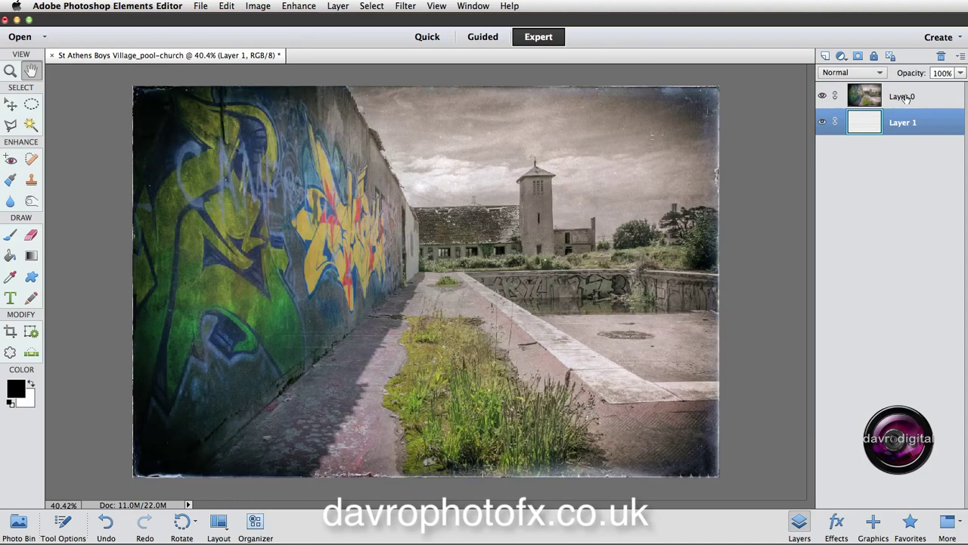
pyautogui.click(905, 98)
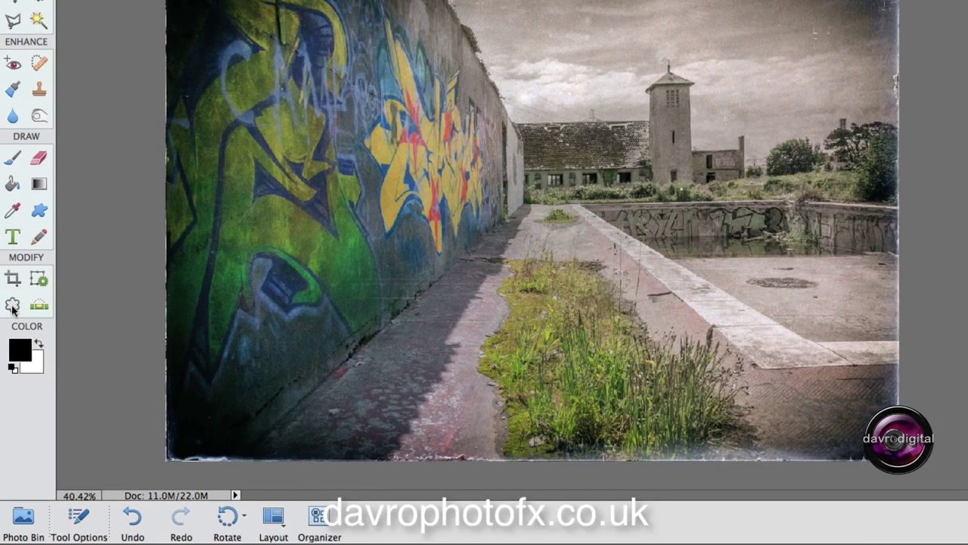
# Step: Choose the Cookie Cutter and load torn-edge Crop Shape 15 from the Crop Shapes library
pyautogui.click(13, 306)
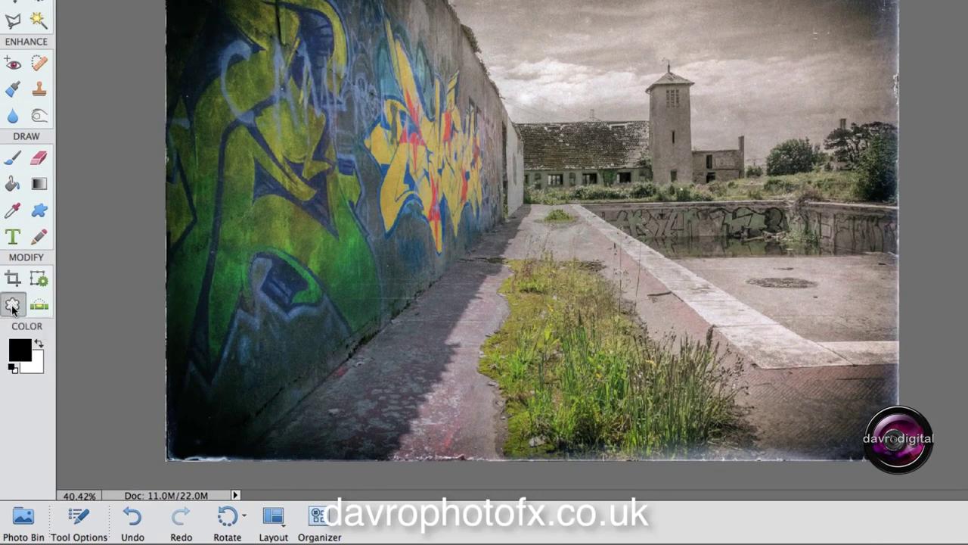
pyautogui.click(80, 528)
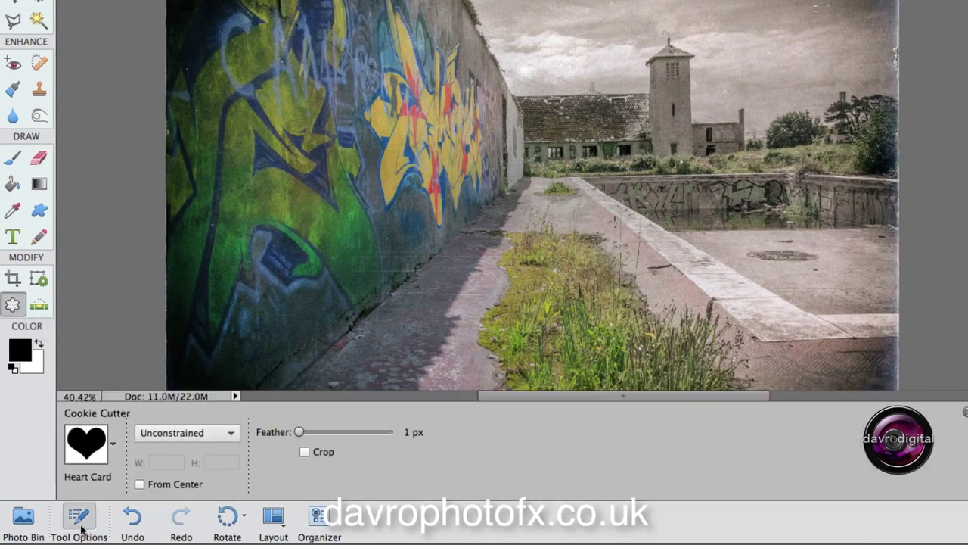
pyautogui.click(114, 447)
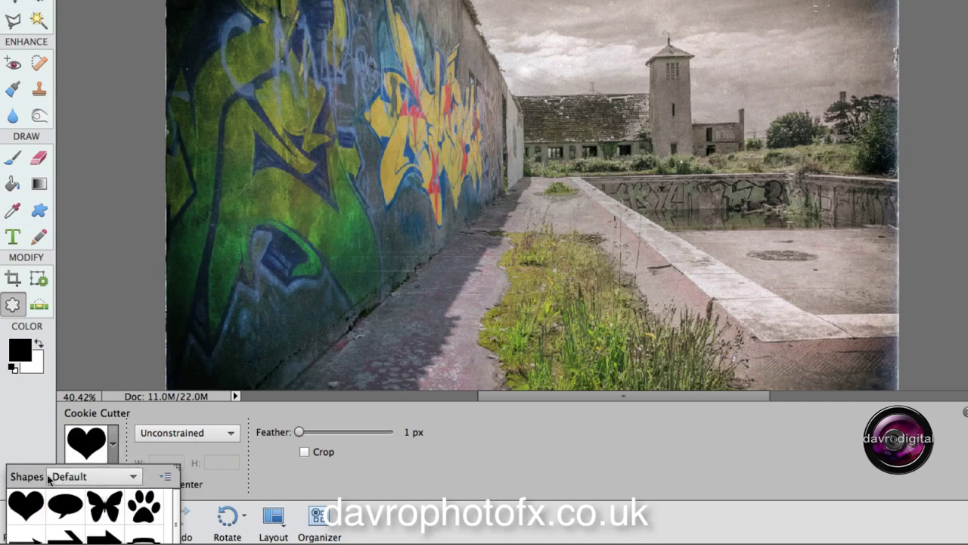
pyautogui.scroll(-15, 177, 512)
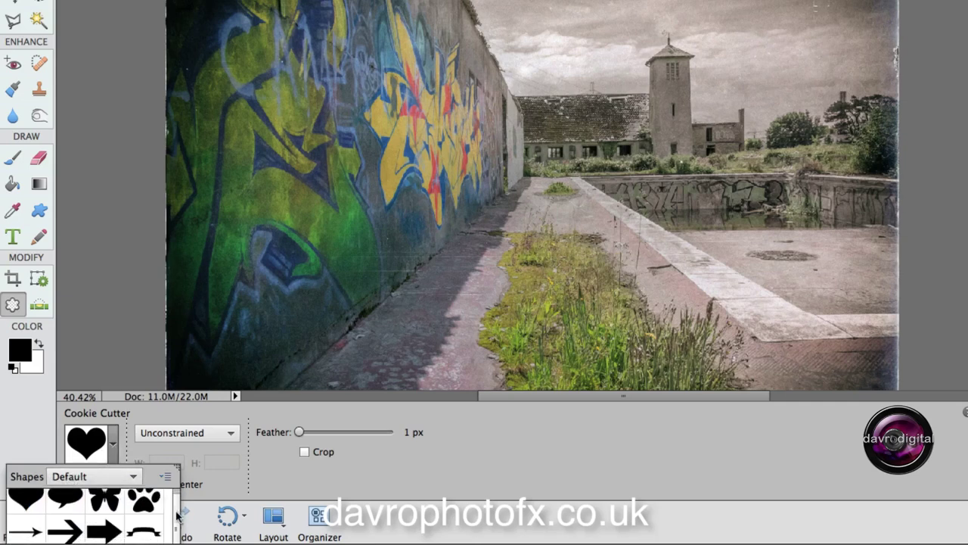
pyautogui.scroll(15, 178, 512)
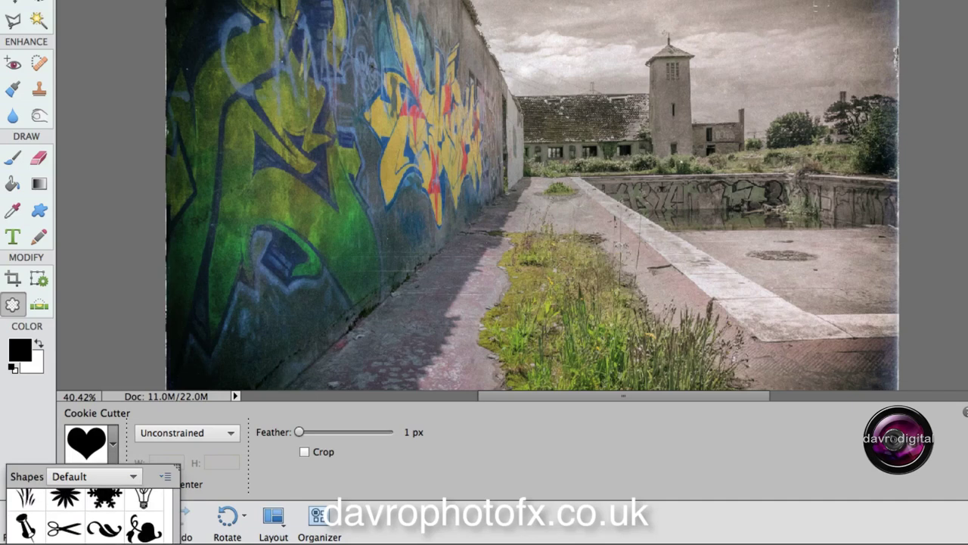
pyautogui.click(133, 477)
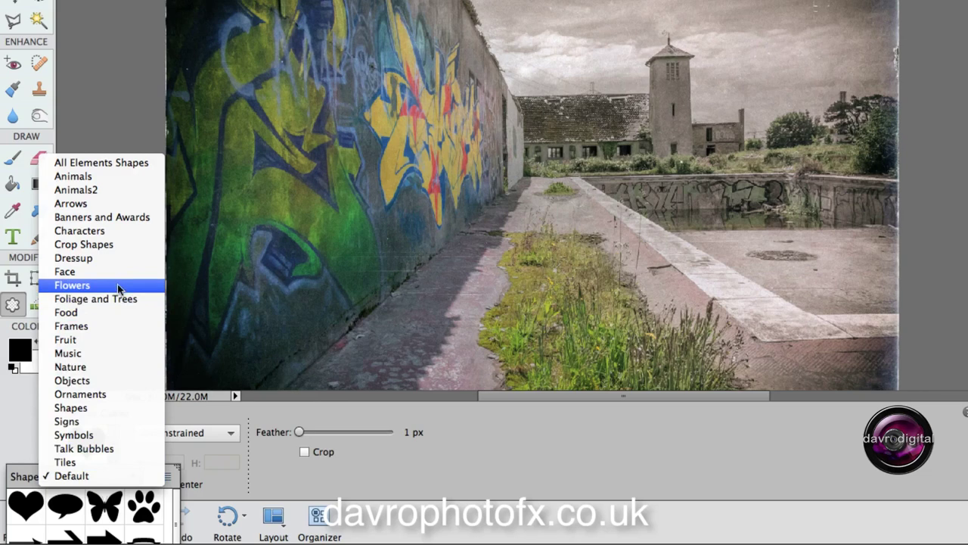
pyautogui.click(119, 245)
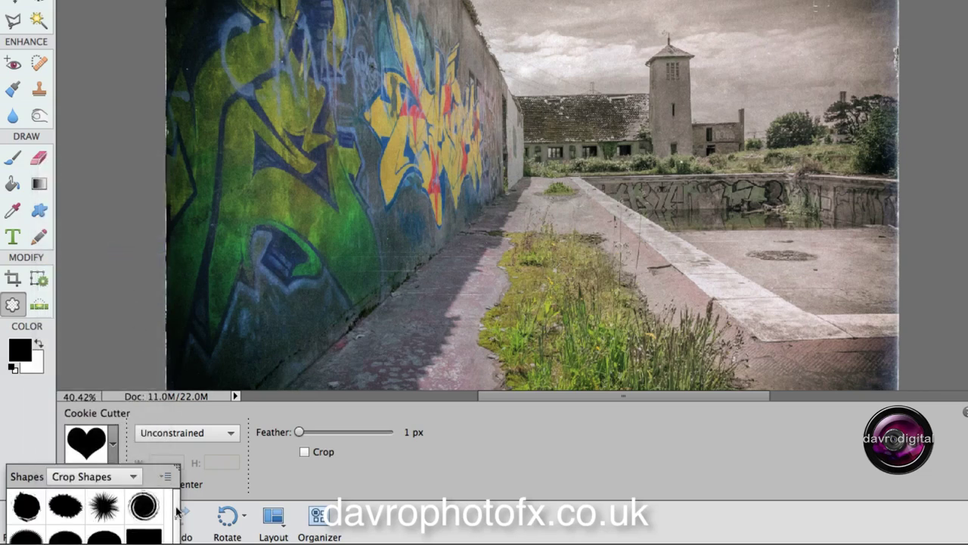
pyautogui.moveTo(178, 516); pyautogui.dragTo(176, 536)
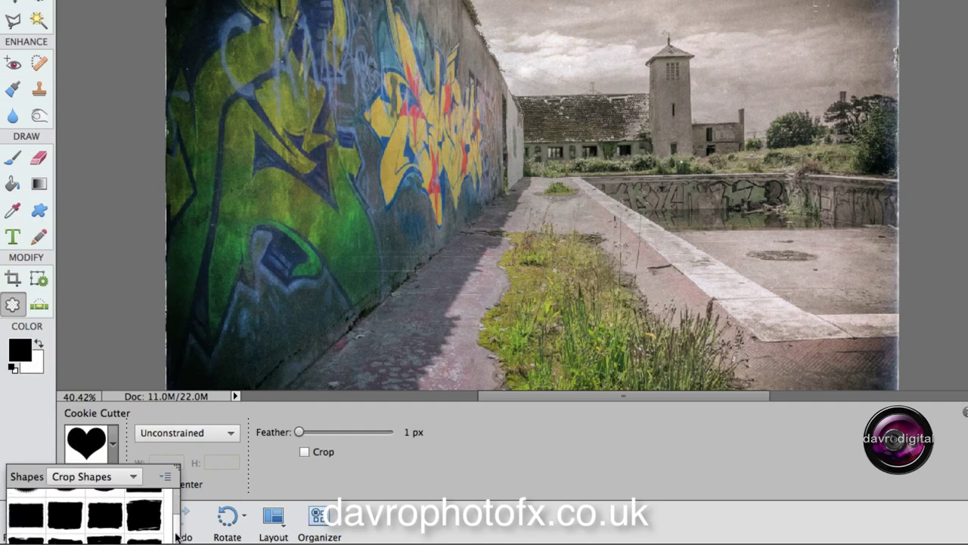
pyautogui.click(26, 514)
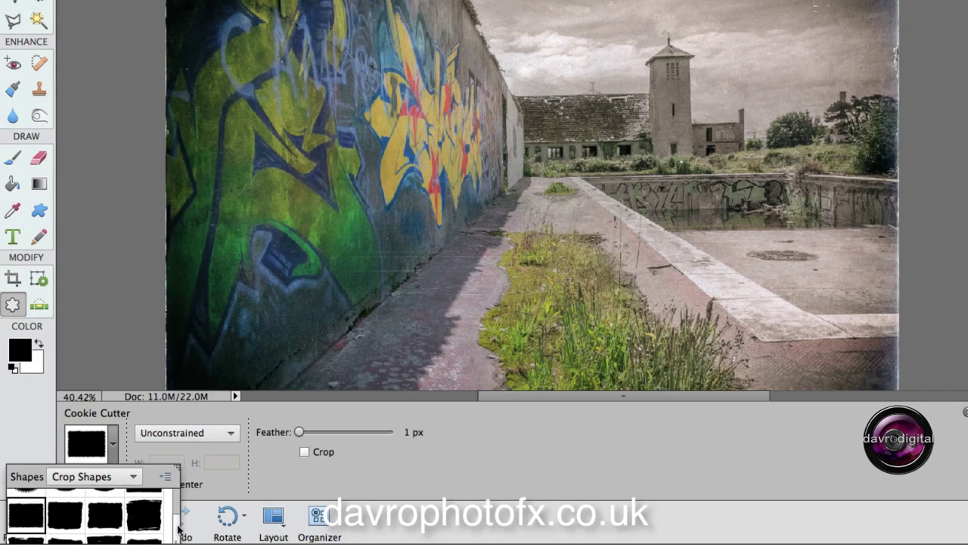
pyautogui.scroll(-5, 179, 522)
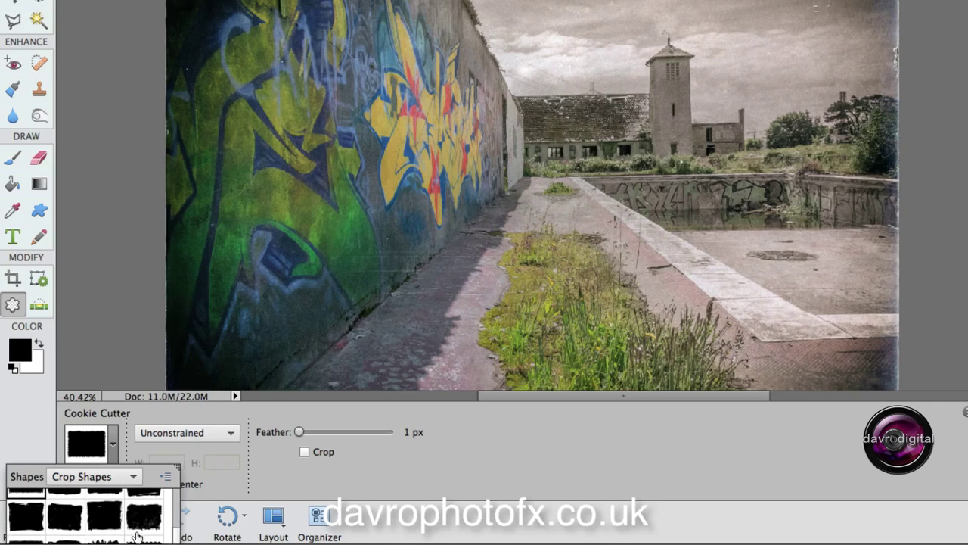
pyautogui.click(23, 520)
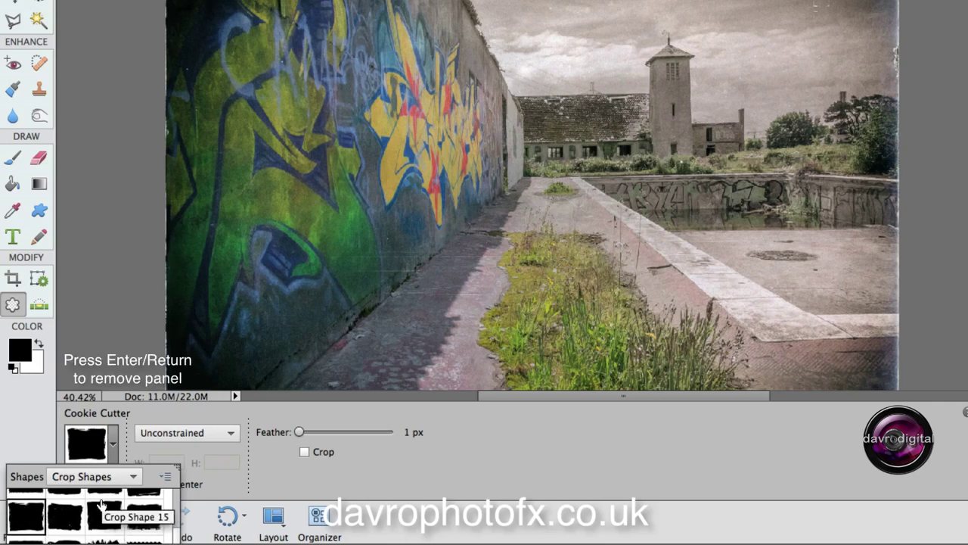
pyautogui.press('Return')
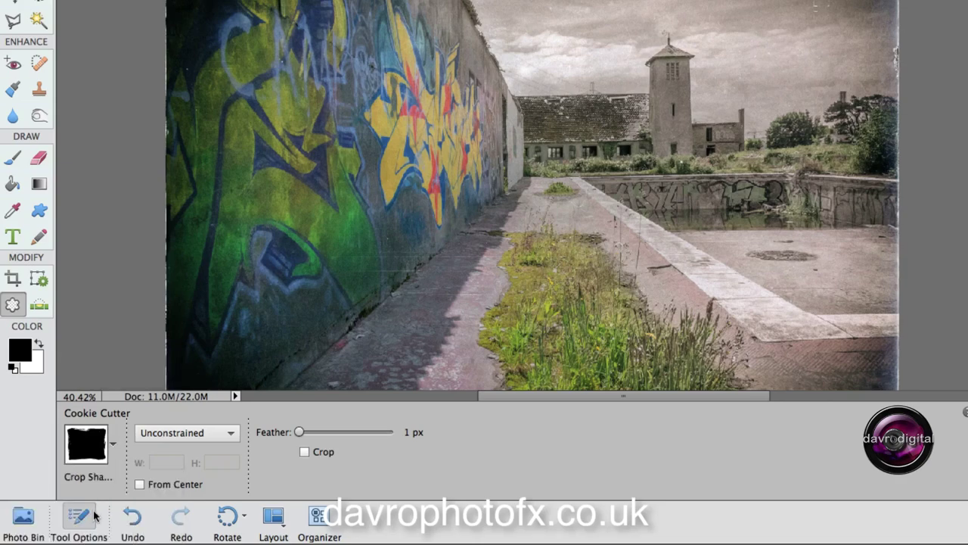
# Step: Cut a torn-edge frame across the photo, then adjust its right, bottom and left edges and shift it right
pyautogui.click(79, 518)
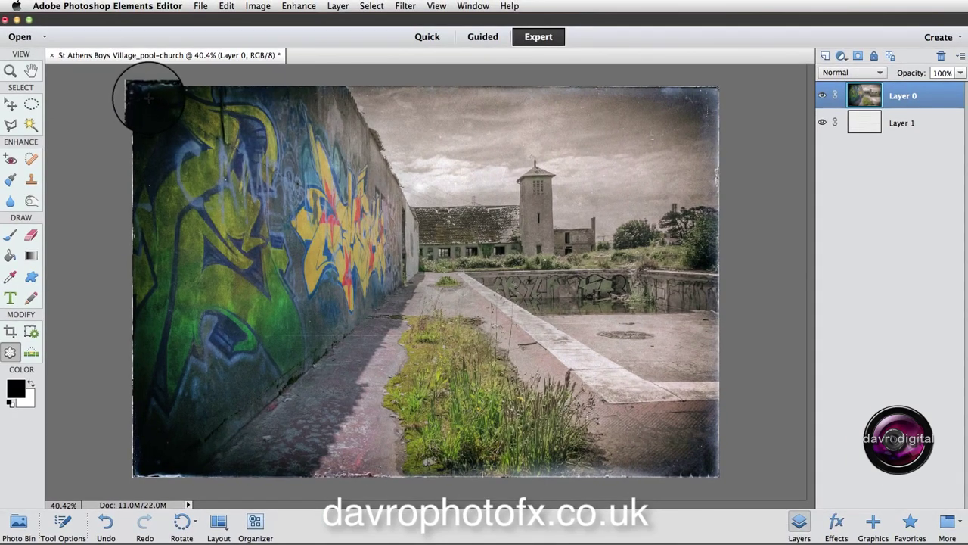
pyautogui.moveTo(149, 98); pyautogui.dragTo(696, 459)
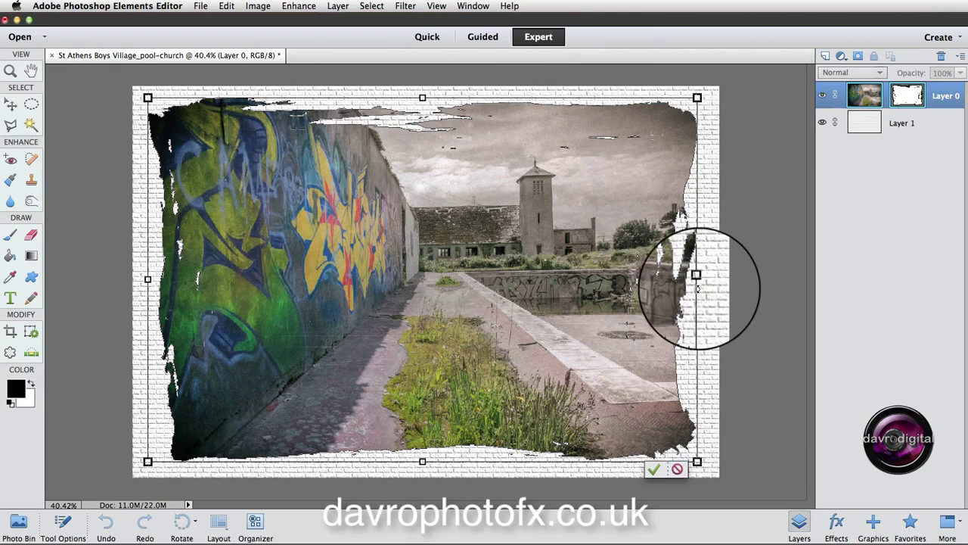
pyautogui.moveTo(697, 287); pyautogui.dragTo(633, 281)
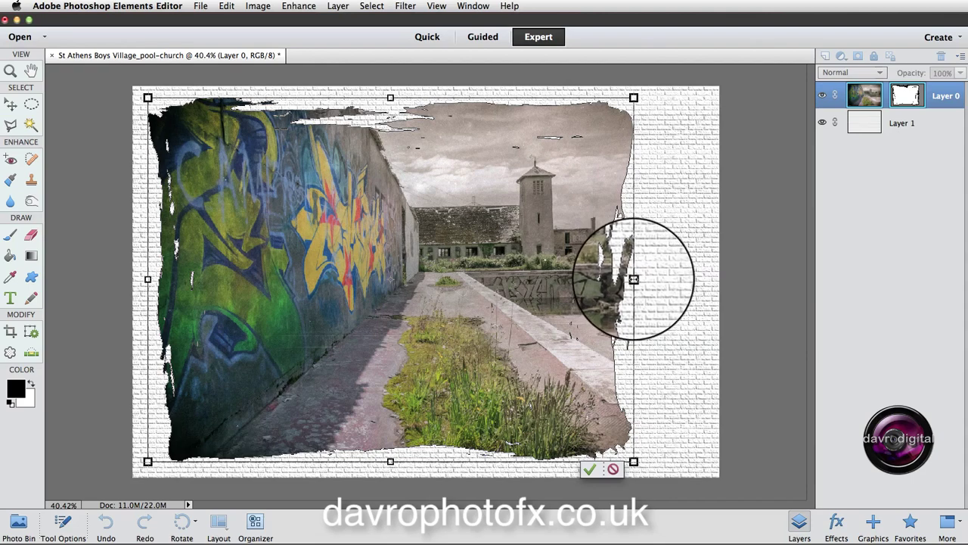
pyautogui.moveTo(633, 279); pyautogui.dragTo(690, 279)
pyautogui.moveTo(421, 460); pyautogui.dragTo(418, 447)
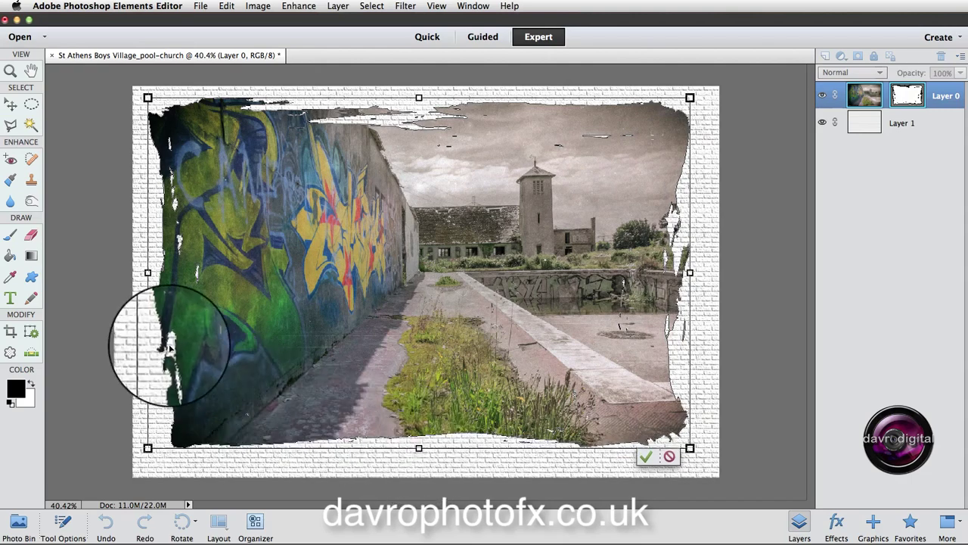
pyautogui.moveTo(148, 273); pyautogui.dragTo(134, 273)
pyautogui.moveTo(385, 312)
pyautogui.mouseDown()
pyautogui.moveTo(414, 313)
pyautogui.moveTo(396, 314)
pyautogui.mouseUp()
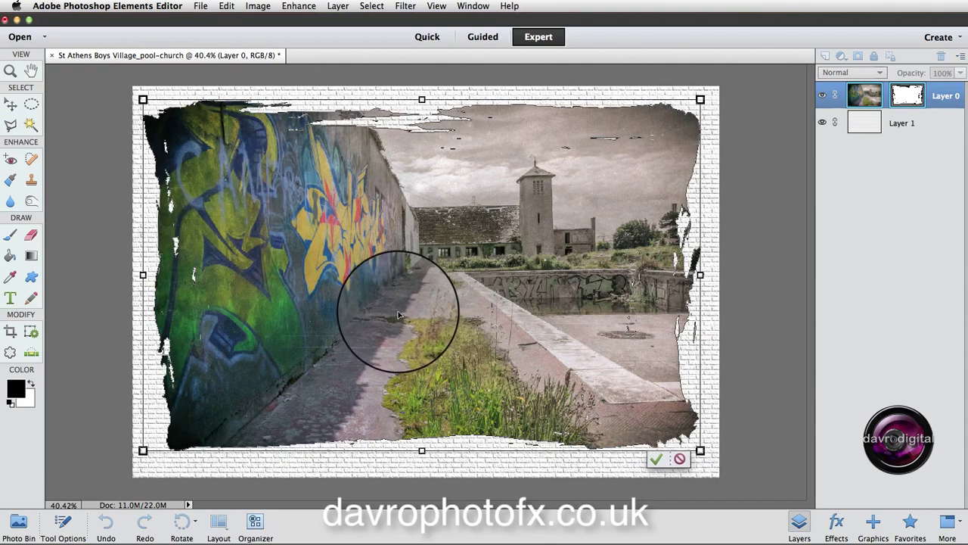
# Step: Reshape the cutout with perspective, distort and skew adjustments, nudge it down, and commit
pyautogui.rightClick(465, 289)
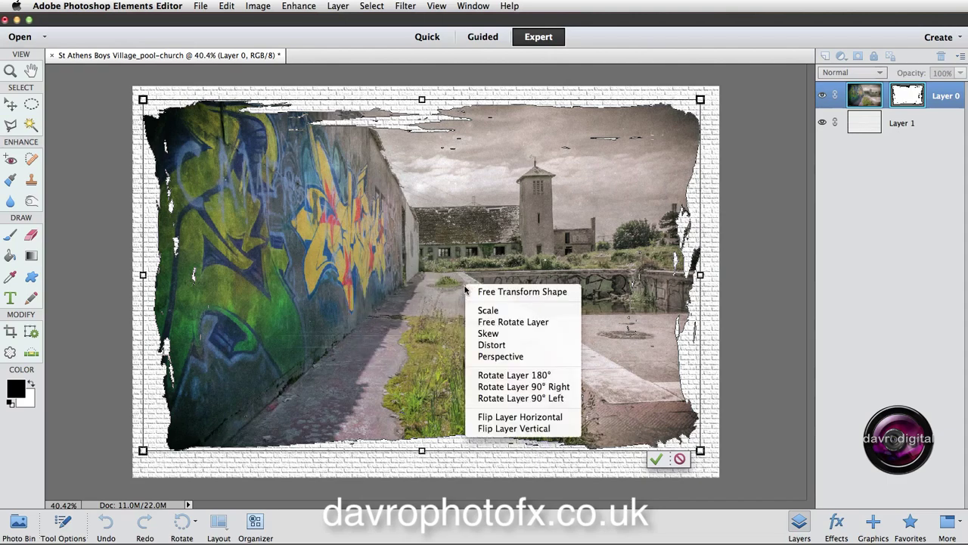
pyautogui.click(490, 362)
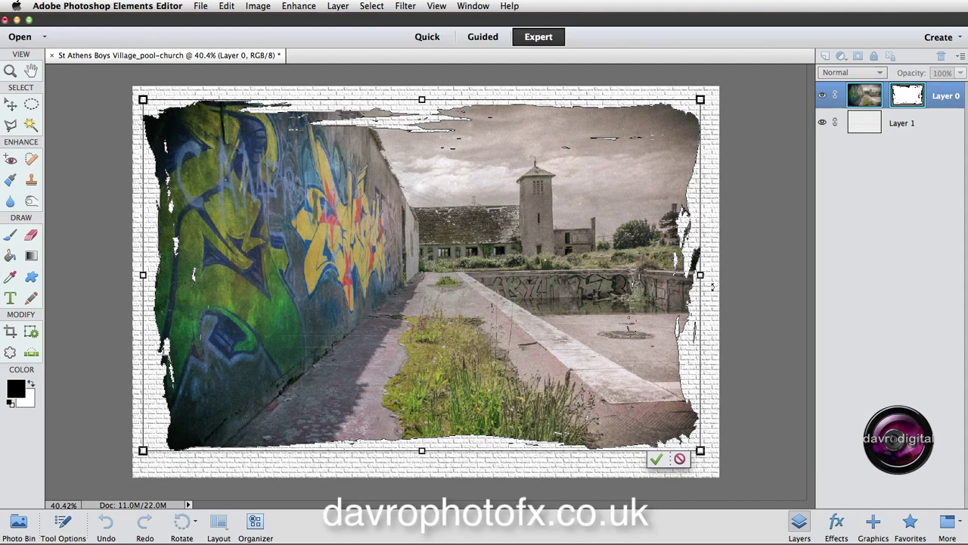
pyautogui.moveTo(701, 275); pyautogui.dragTo(704, 275)
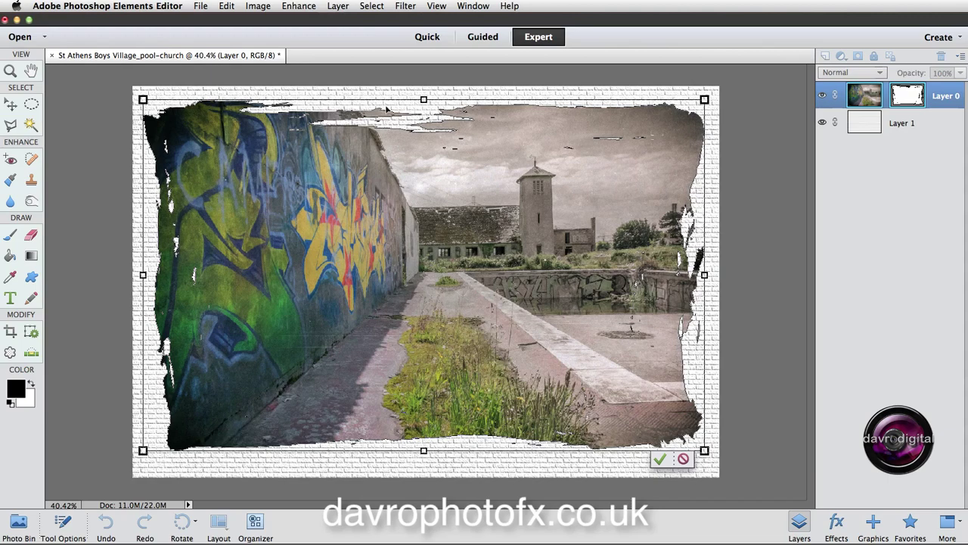
pyautogui.rightClick(278, 133)
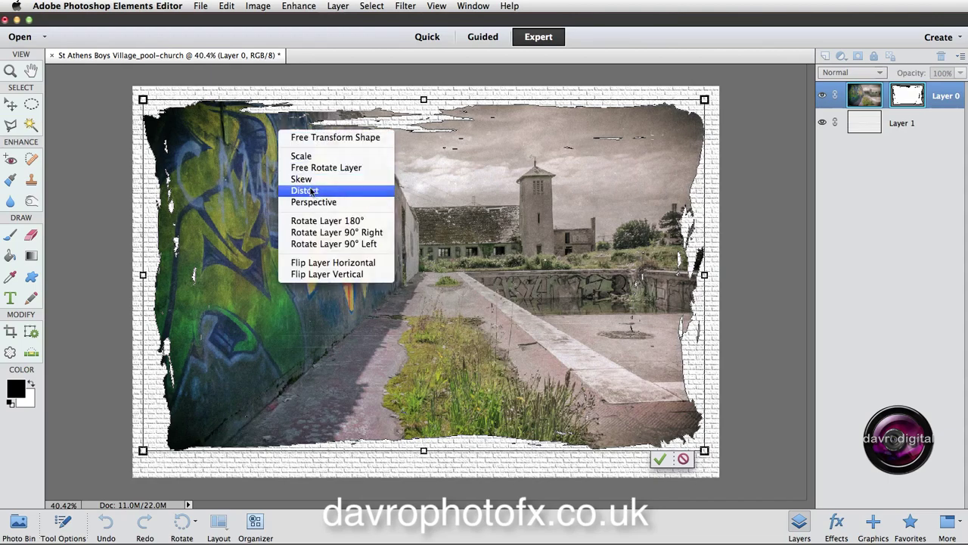
pyautogui.click(315, 193)
pyautogui.moveTo(144, 100); pyautogui.dragTo(144, 86)
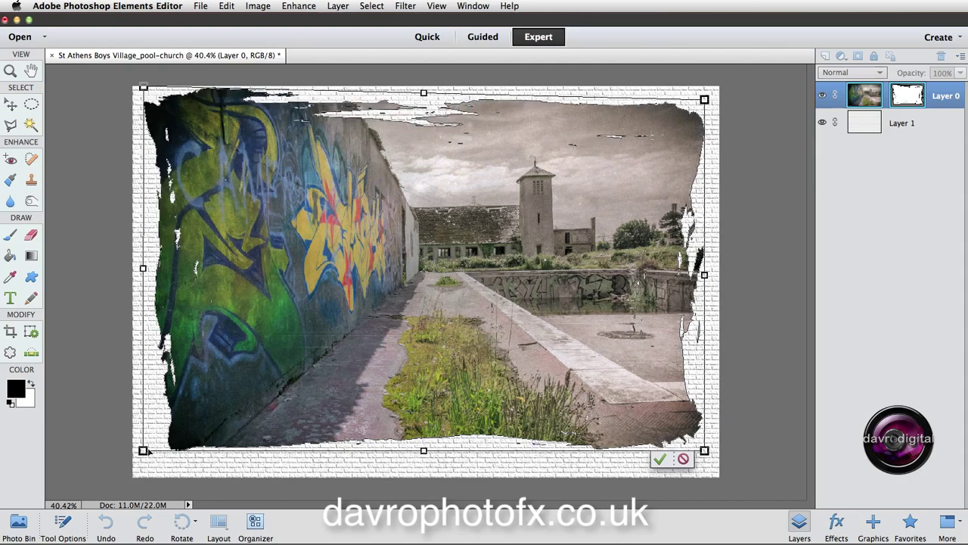
pyautogui.rightClick(210, 411)
pyautogui.click(229, 457)
pyautogui.moveTo(143, 450); pyautogui.dragTo(132, 462)
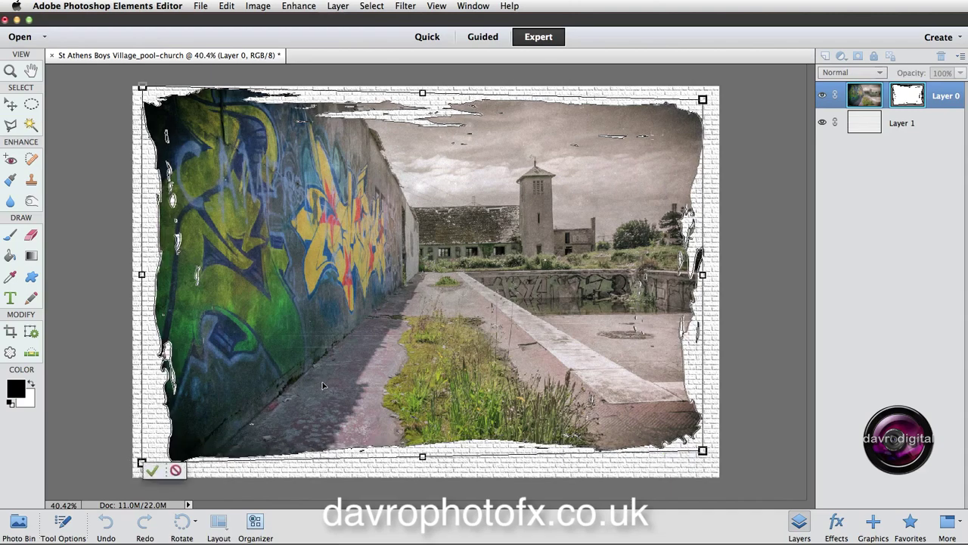
pyautogui.moveTo(321, 383); pyautogui.dragTo(323, 388)
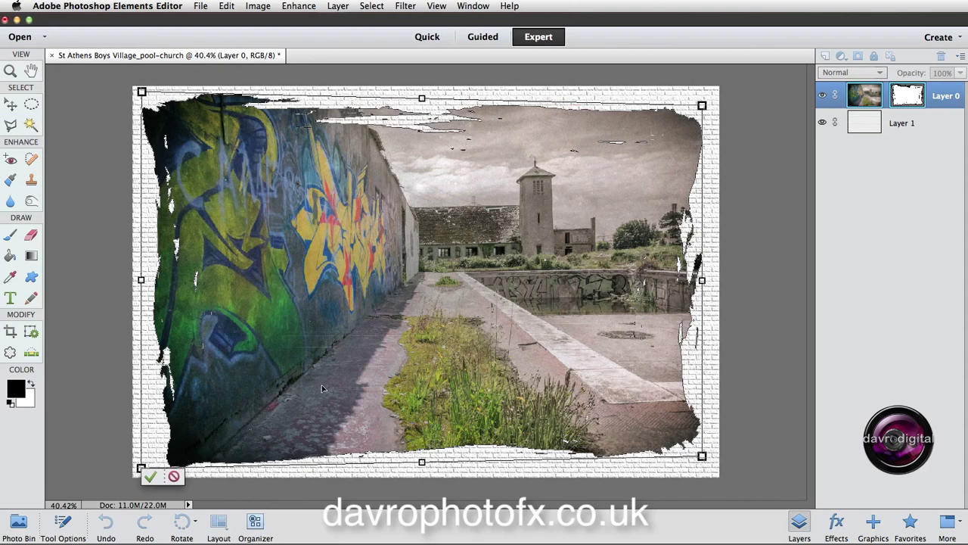
pyautogui.press('Return')
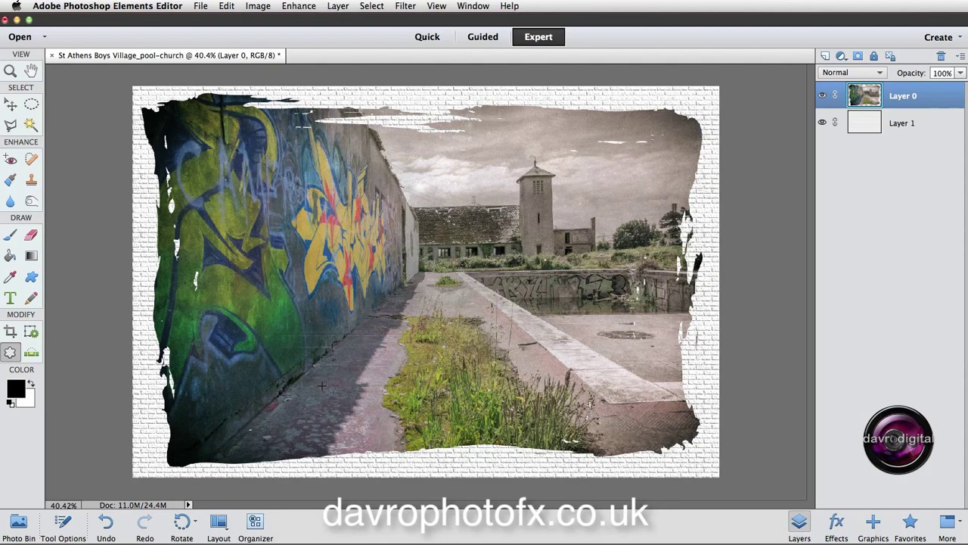
# Step: Open the photo layer's Style Settings and add a 73 px bevel
pyautogui.click(338, 6)
pyautogui.moveTo(346, 84)
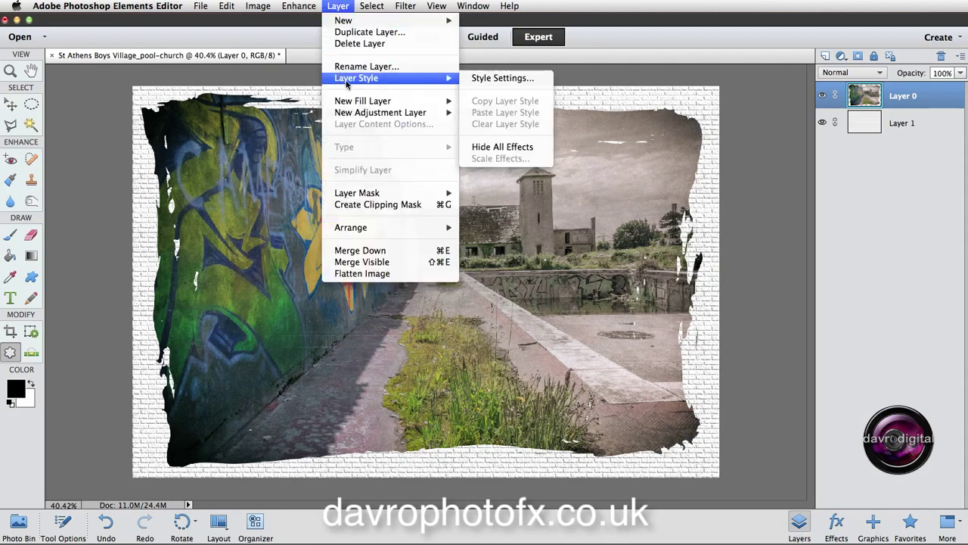
pyautogui.click(493, 79)
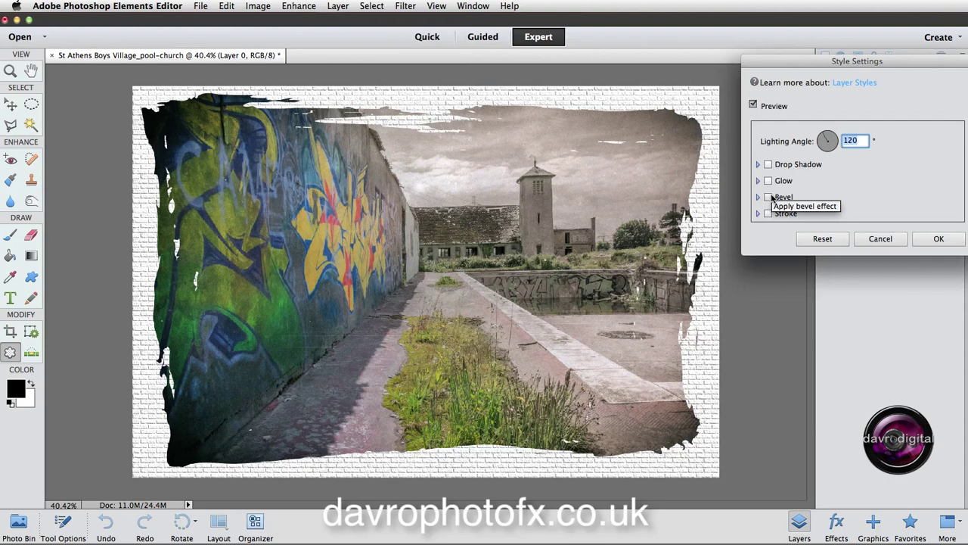
pyautogui.click(768, 197)
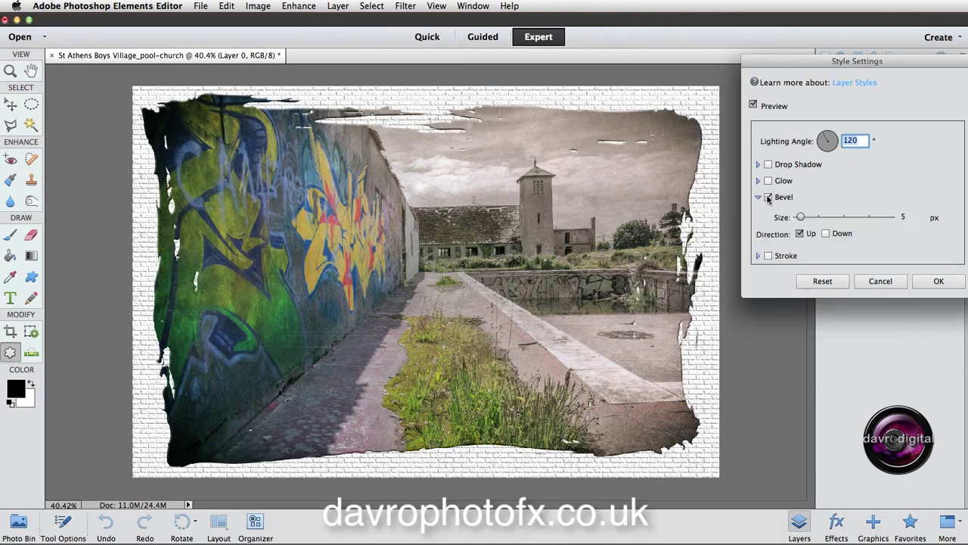
pyautogui.moveTo(800, 217); pyautogui.dragTo(818, 218)
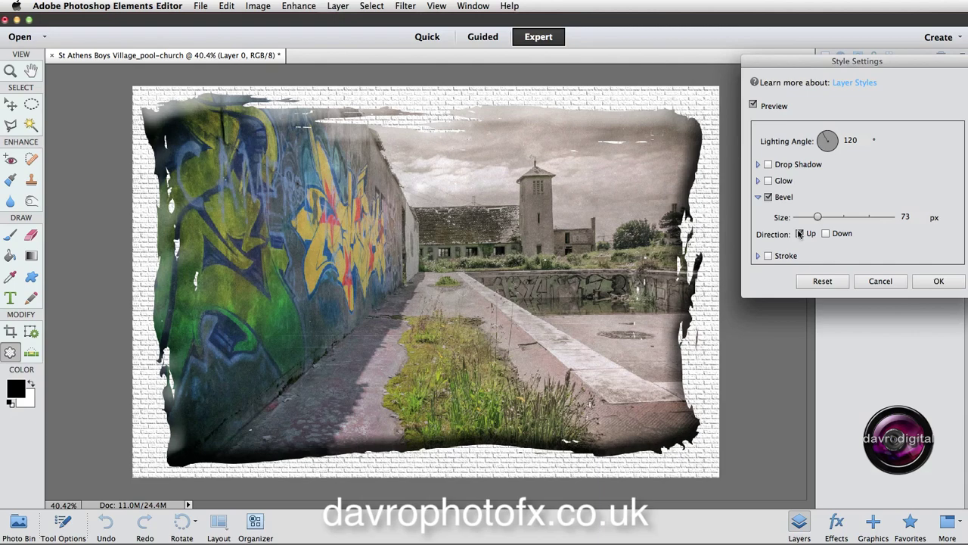
# Step: Point the bevel down, set the lighting angle to -30°, then turn the bevel off
pyautogui.click(851, 140)
pyautogui.click(826, 233)
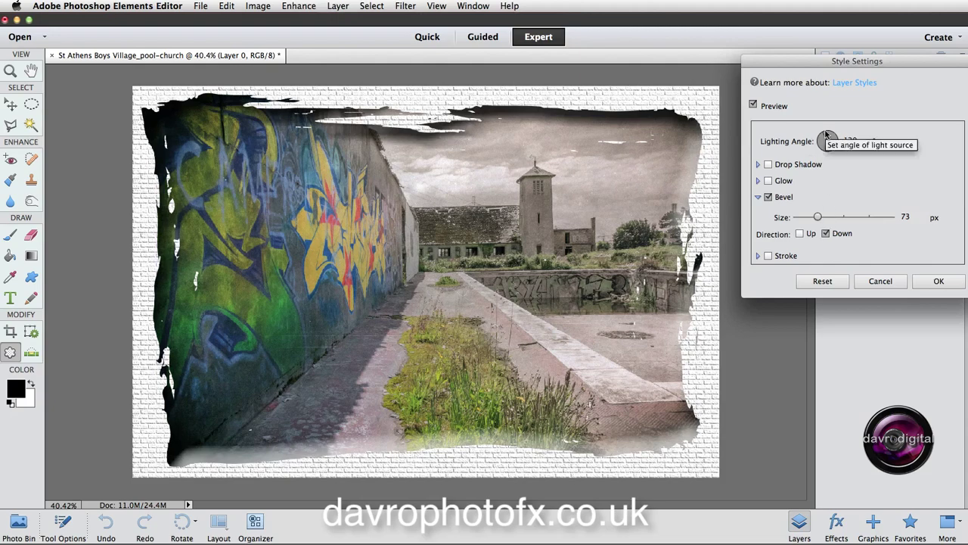
pyautogui.moveTo(826, 135)
pyautogui.mouseDown()
pyautogui.moveTo(822, 152)
pyautogui.moveTo(838, 149)
pyautogui.mouseUp()
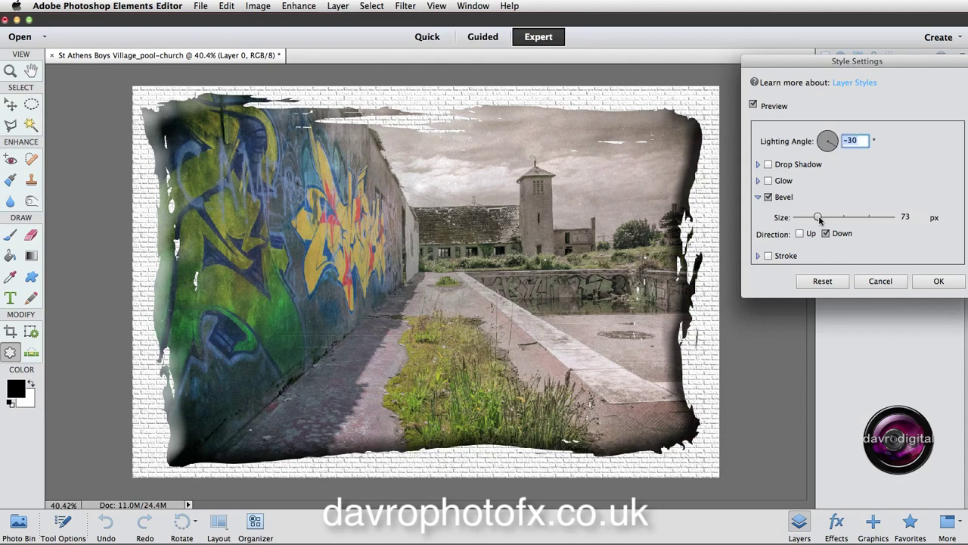
pyautogui.moveTo(819, 218); pyautogui.dragTo(812, 217)
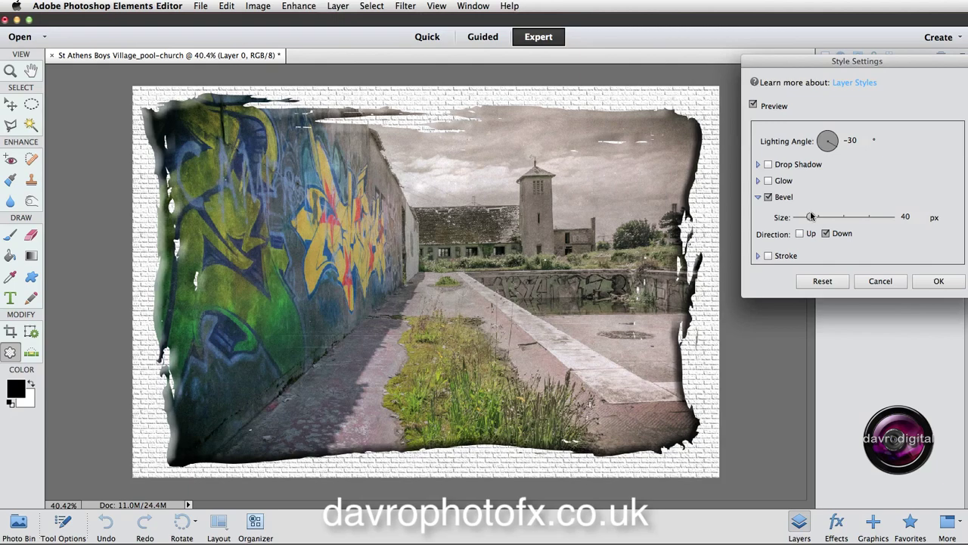
pyautogui.click(768, 197)
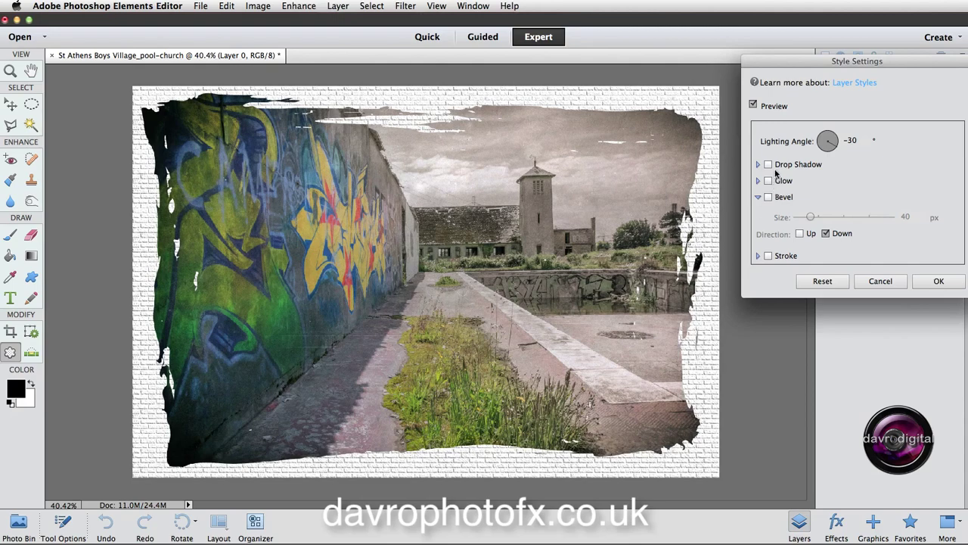
# Step: Add a drop shadow to the photo with size 8, distance 53, angle 141° and 67% opacity
pyautogui.click(768, 164)
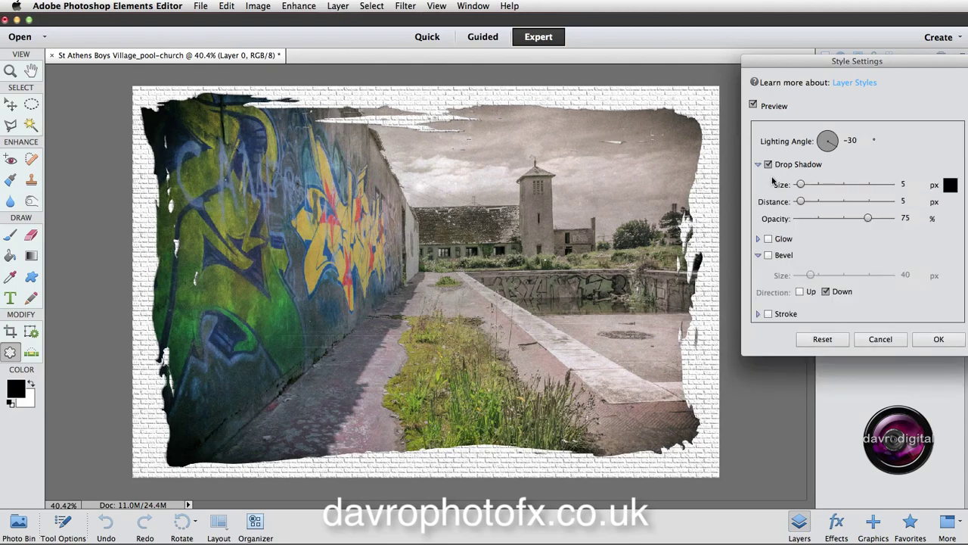
pyautogui.moveTo(801, 186); pyautogui.dragTo(804, 186)
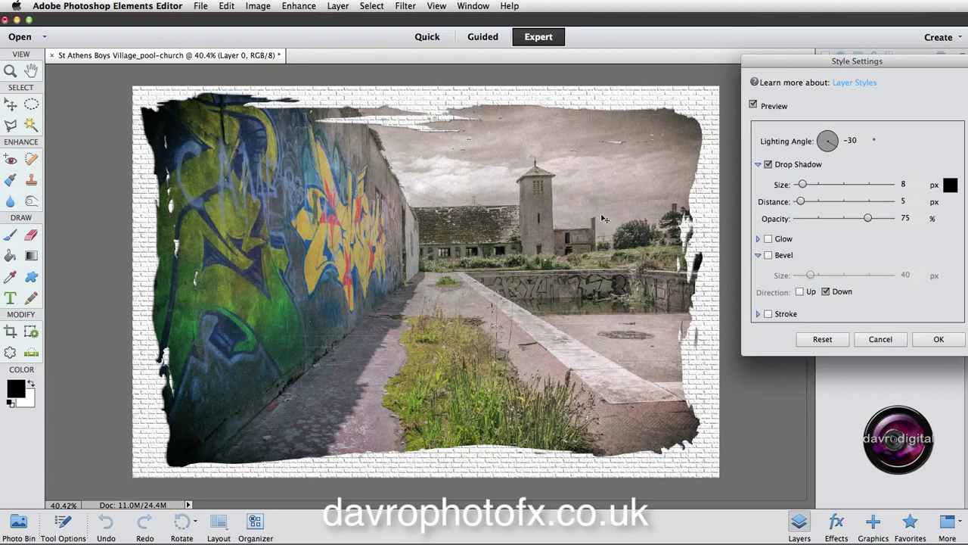
pyautogui.moveTo(585, 211); pyautogui.dragTo(592, 218)
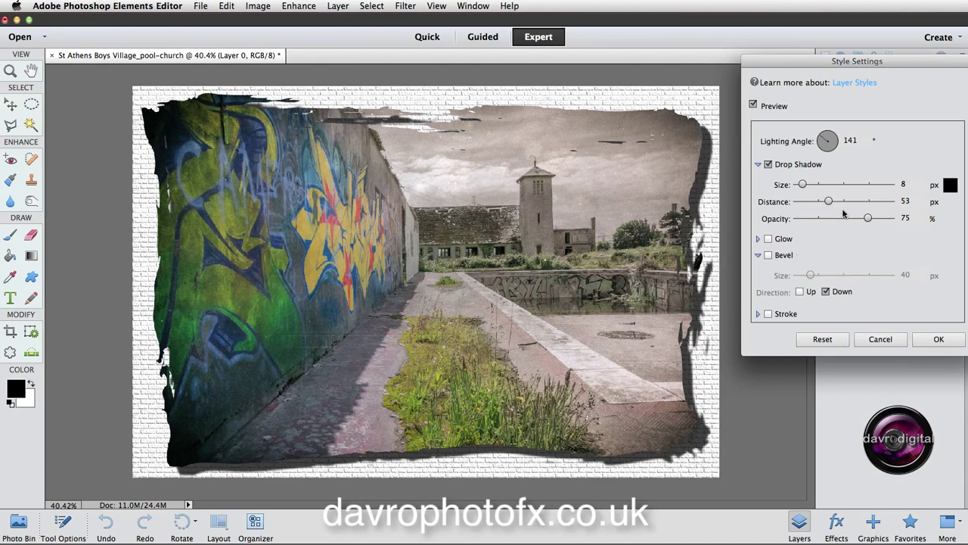
pyautogui.moveTo(867, 219); pyautogui.dragTo(860, 219)
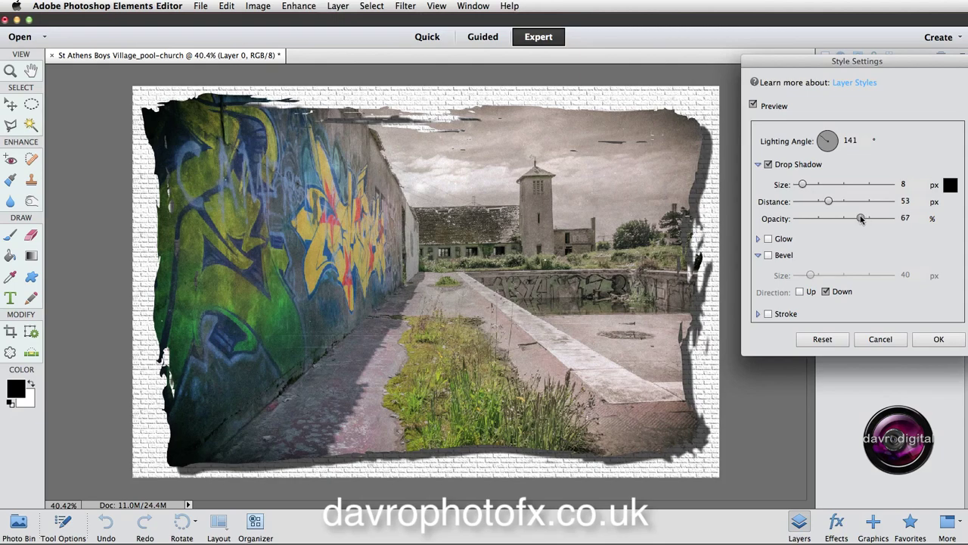
pyautogui.click(939, 340)
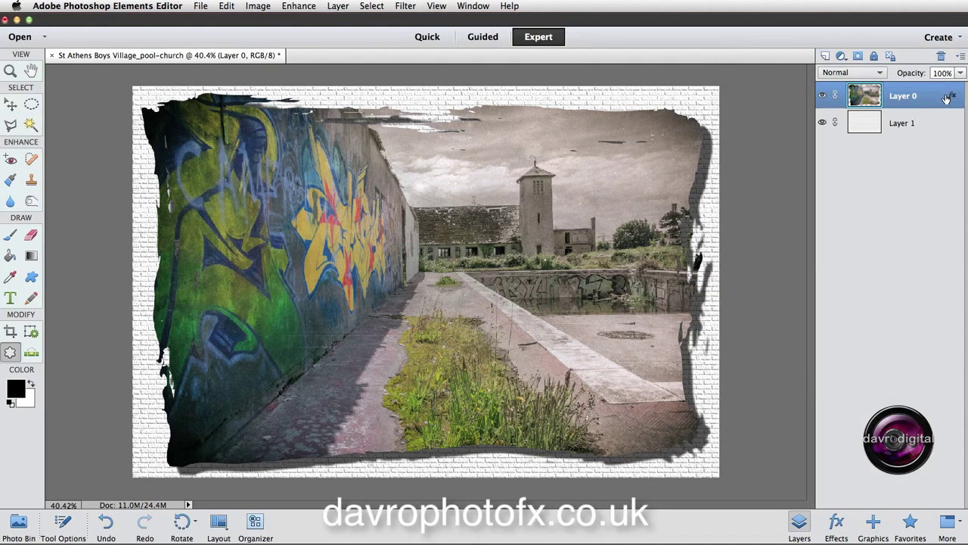
# Step: Add a colorized Hue/Saturation adjustment above Layer 1 with hue 16 and saturation 26
pyautogui.click(915, 123)
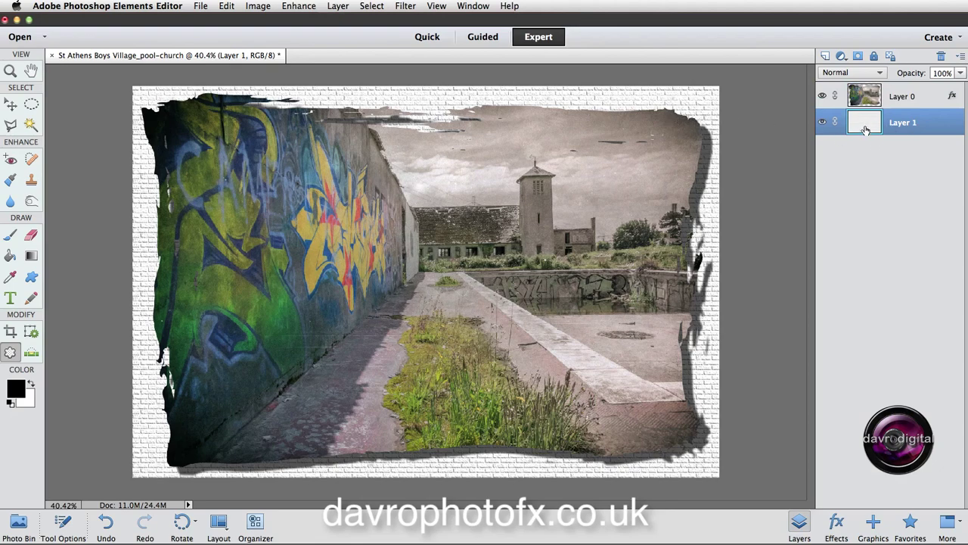
pyautogui.click(841, 58)
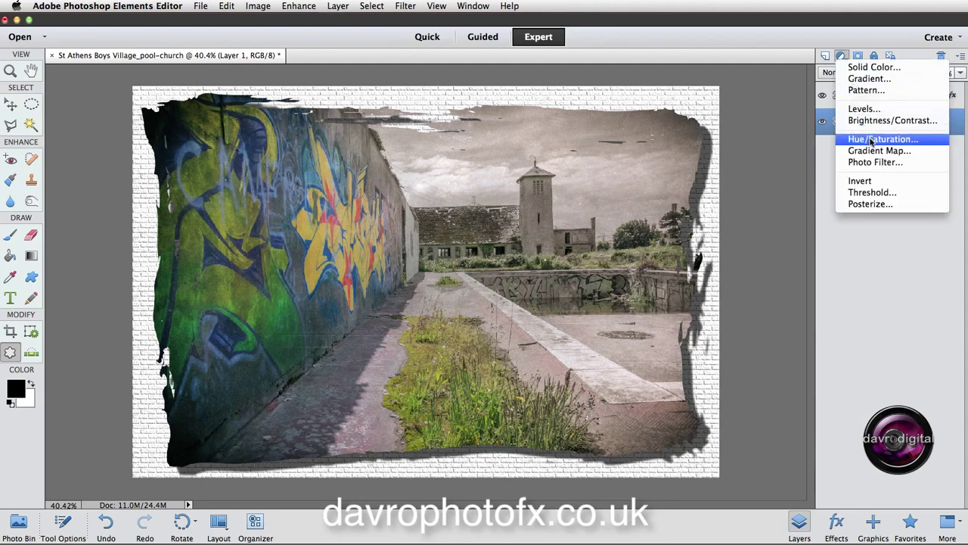
pyautogui.click(871, 140)
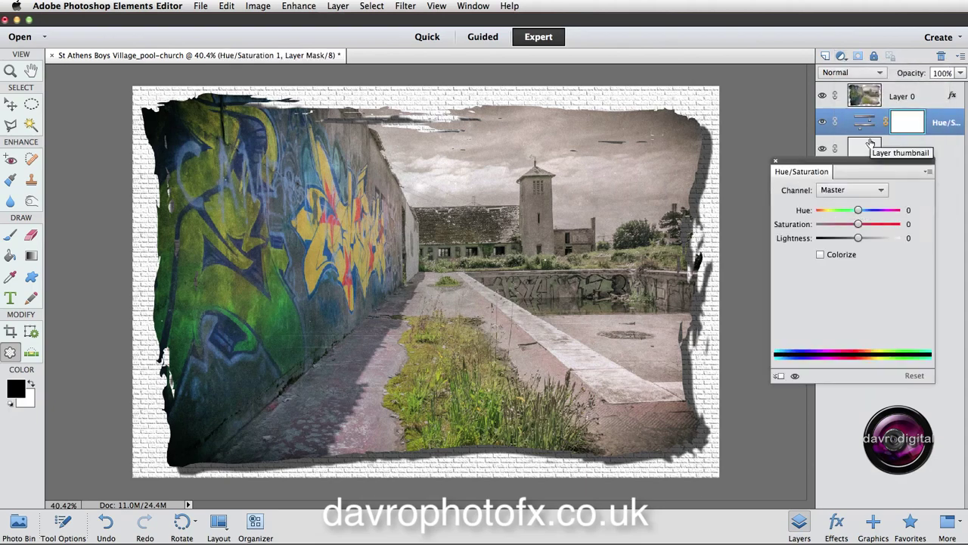
pyautogui.click(821, 257)
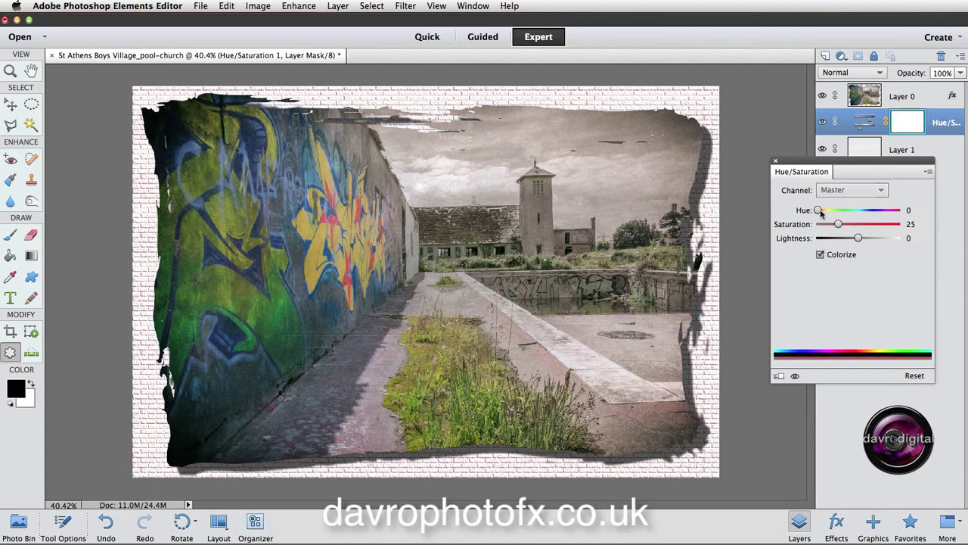
pyautogui.moveTo(818, 210); pyautogui.dragTo(825, 211)
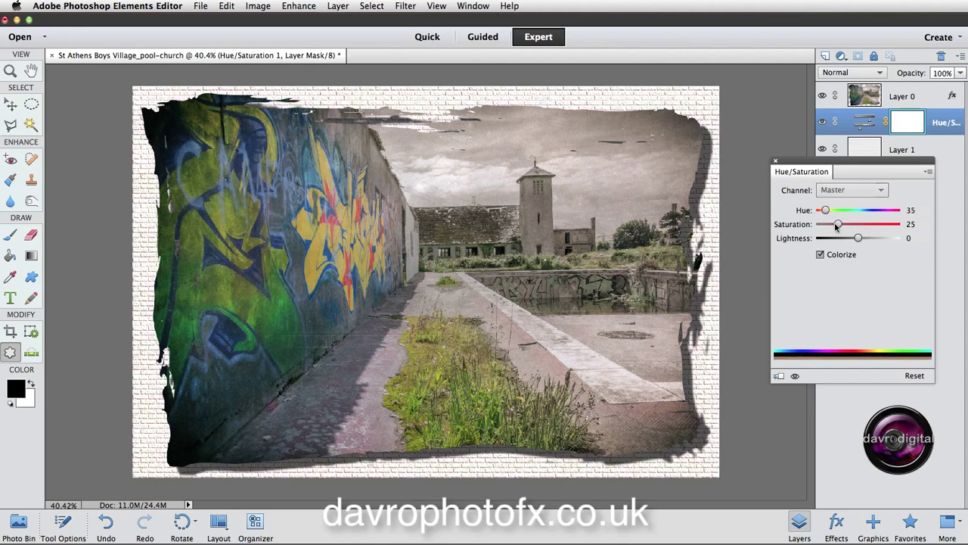
pyautogui.moveTo(834, 223)
pyautogui.mouseDown()
pyautogui.moveTo(850, 235)
pyautogui.moveTo(820, 212)
pyautogui.moveTo(836, 241)
pyautogui.mouseUp()
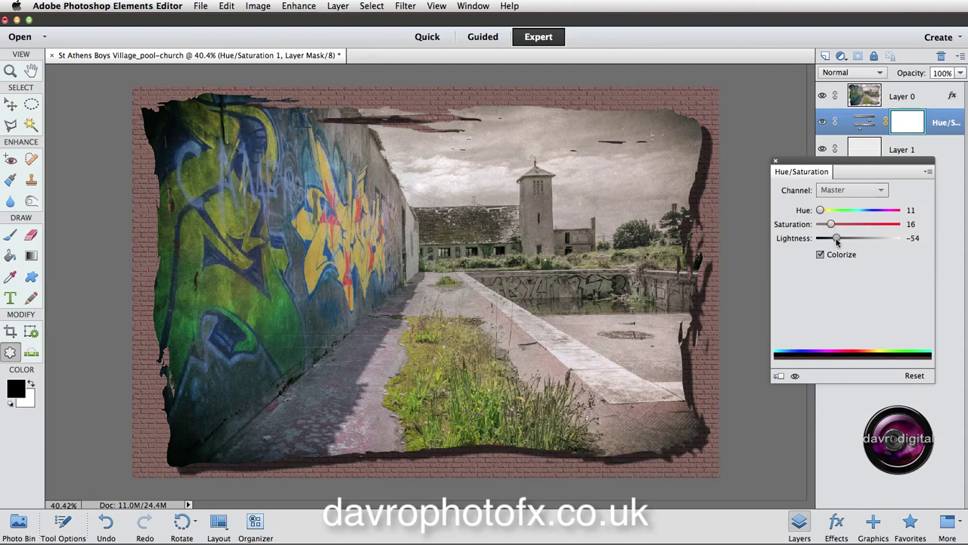
pyautogui.moveTo(829, 225); pyautogui.dragTo(837, 226)
pyautogui.moveTo(836, 224); pyautogui.dragTo(839, 225)
pyautogui.click(775, 162)
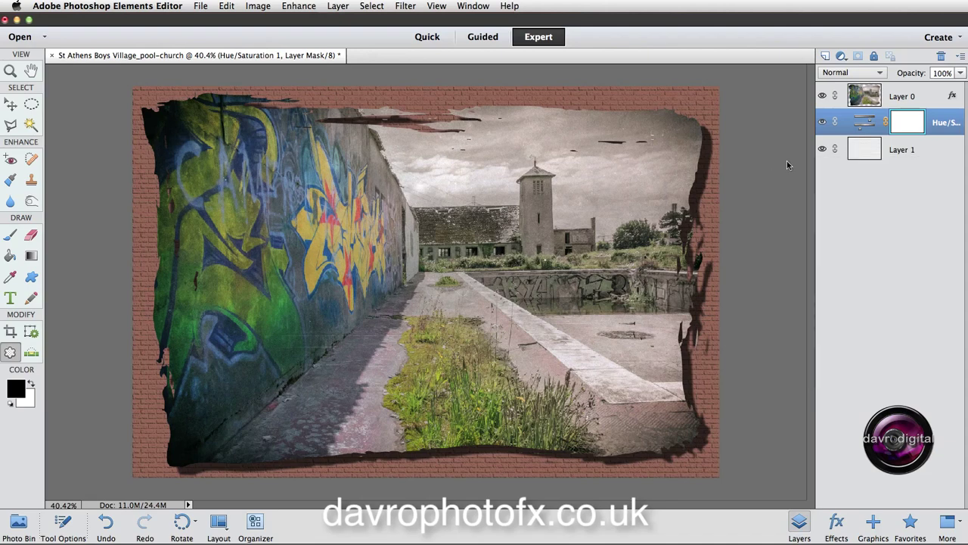
# Step: Compare the tint on and off, lower its strength, and darken its Lightness to -66
pyautogui.click(823, 123)
pyautogui.click(823, 123)
pyautogui.moveTo(916, 74)
pyautogui.mouseDown()
pyautogui.moveTo(906, 75)
pyautogui.moveTo(923, 75)
pyautogui.mouseUp()
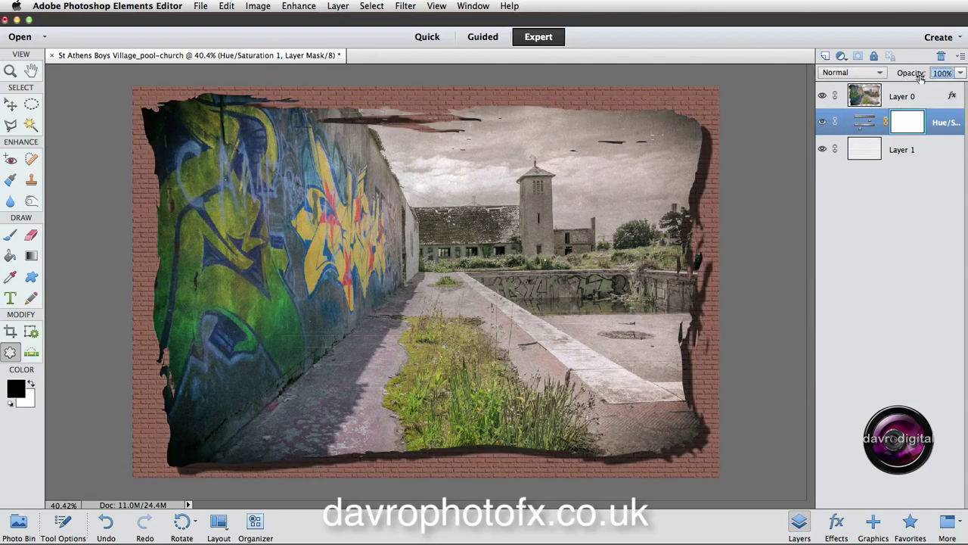
pyautogui.doubleClick(864, 122)
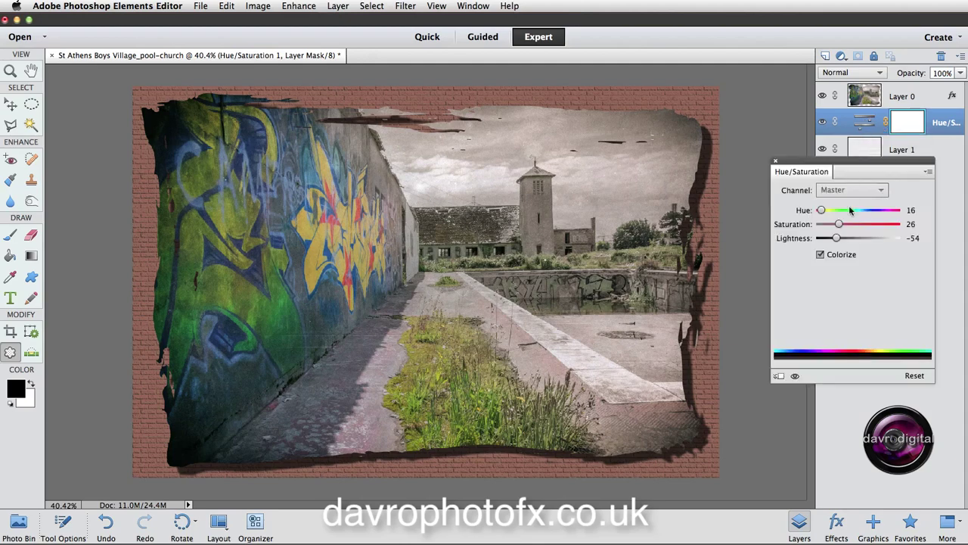
pyautogui.moveTo(838, 239); pyautogui.dragTo(833, 239)
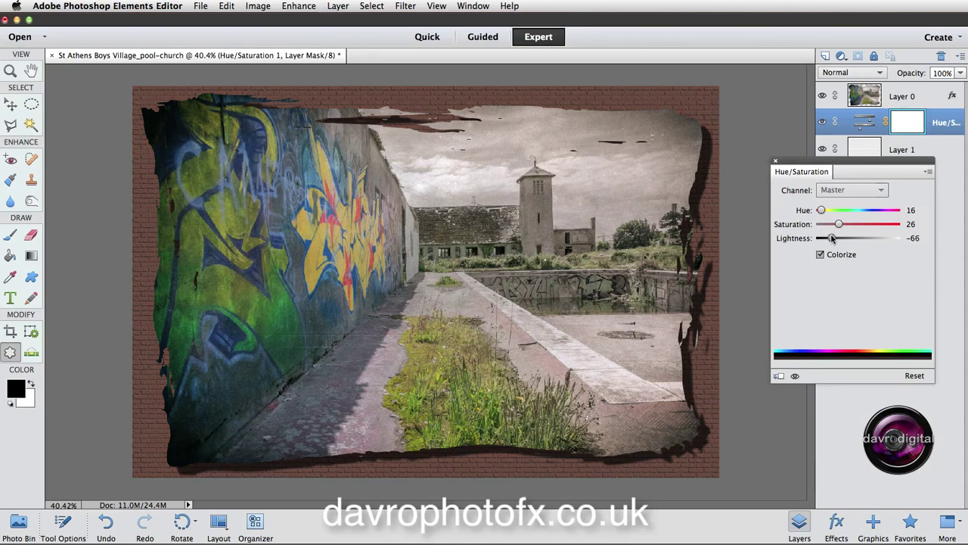
pyautogui.click(774, 163)
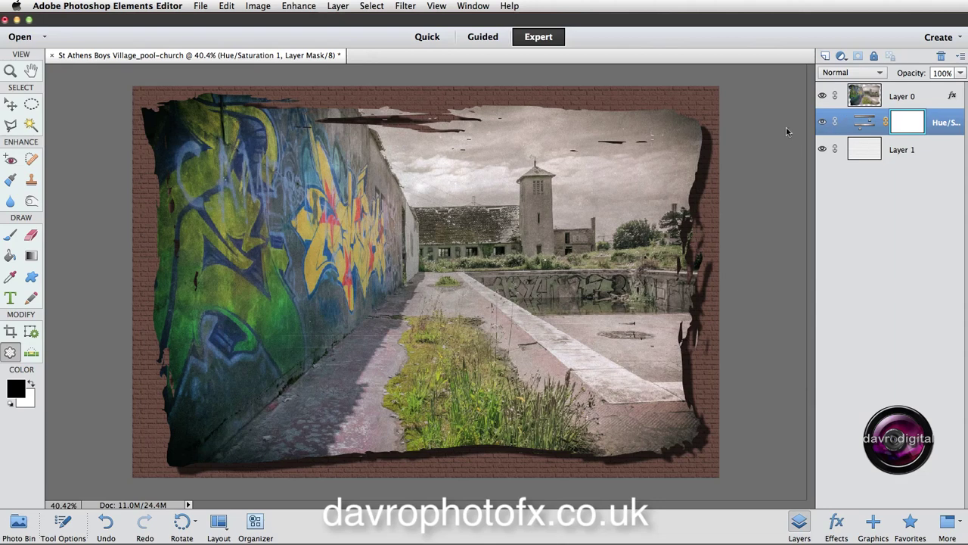
# Step: Nudge the graffiti photo layer, Layer 0, slightly up and left in the frame
pyautogui.click(12, 105)
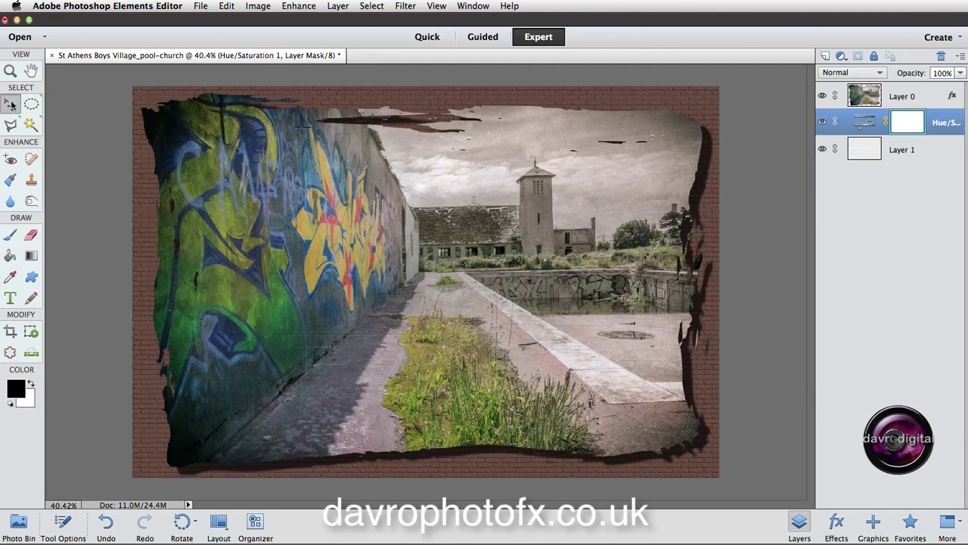
pyautogui.click(866, 96)
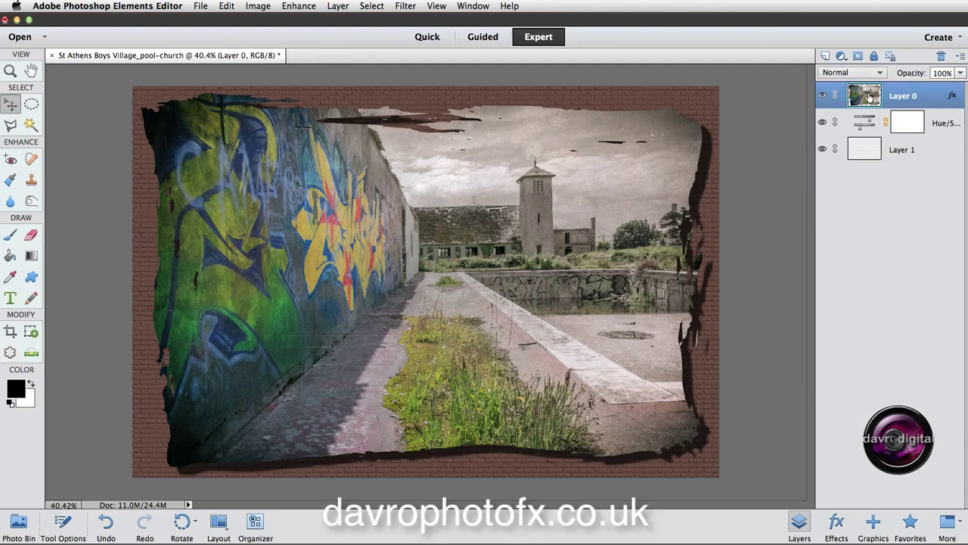
pyautogui.moveTo(548, 217); pyautogui.dragTo(540, 220)
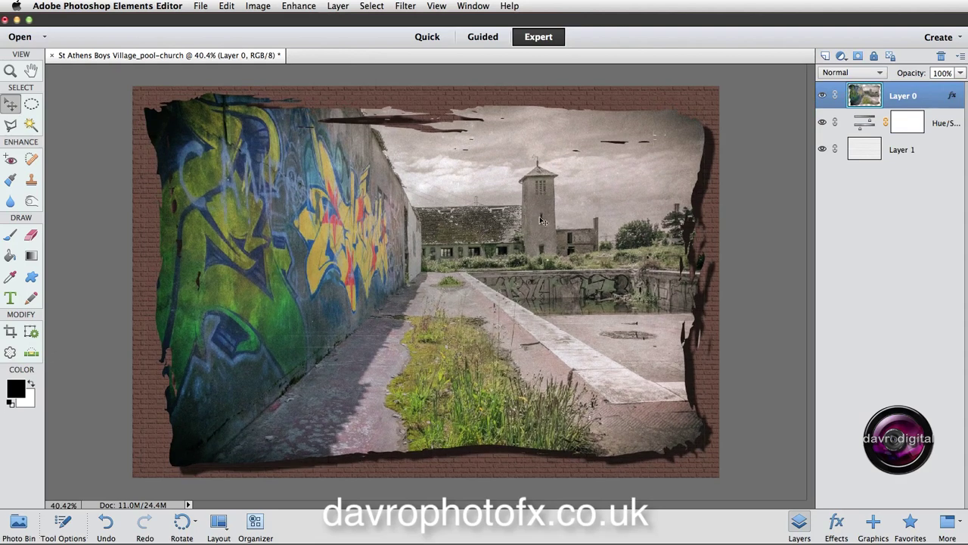
# Step: Change the photo's drop shadow to a 150° lighting angle and 64 px distance
pyautogui.doubleClick(952, 98)
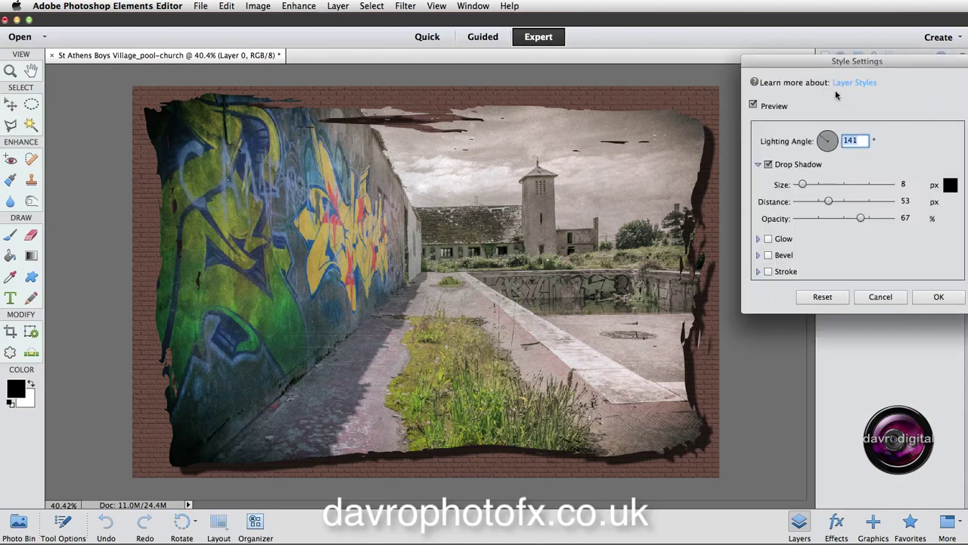
pyautogui.moveTo(833, 66); pyautogui.dragTo(814, 66)
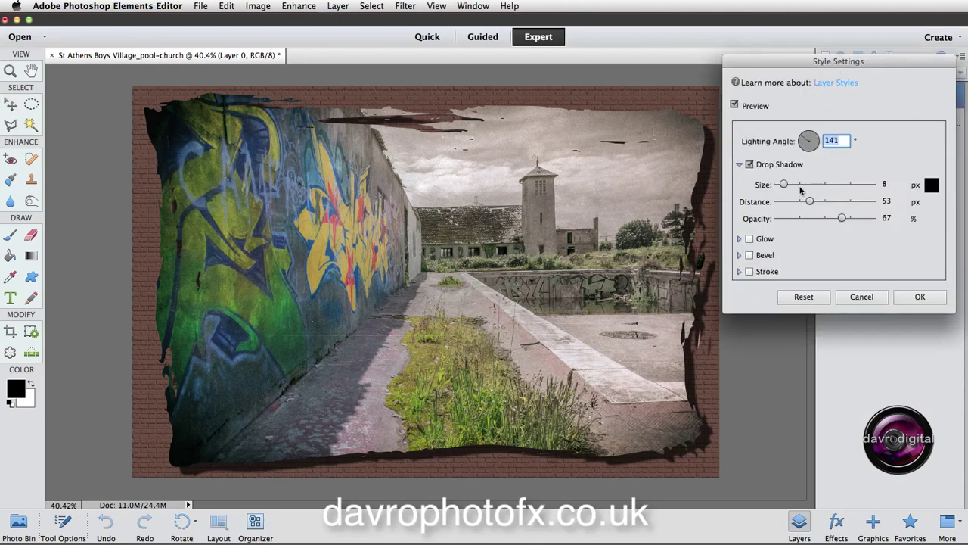
pyautogui.moveTo(605, 272)
pyautogui.mouseDown()
pyautogui.moveTo(600, 278)
pyautogui.moveTo(616, 280)
pyautogui.mouseUp()
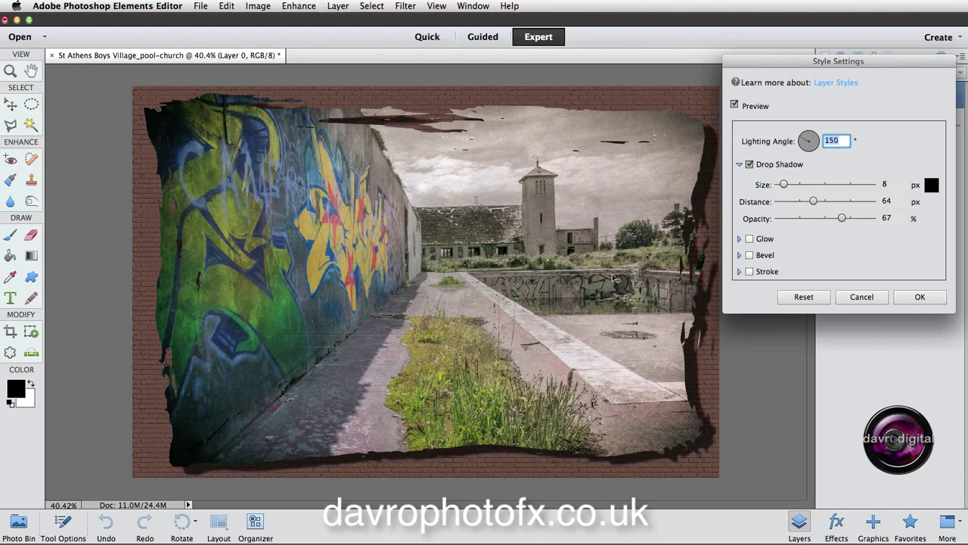
pyautogui.click(919, 297)
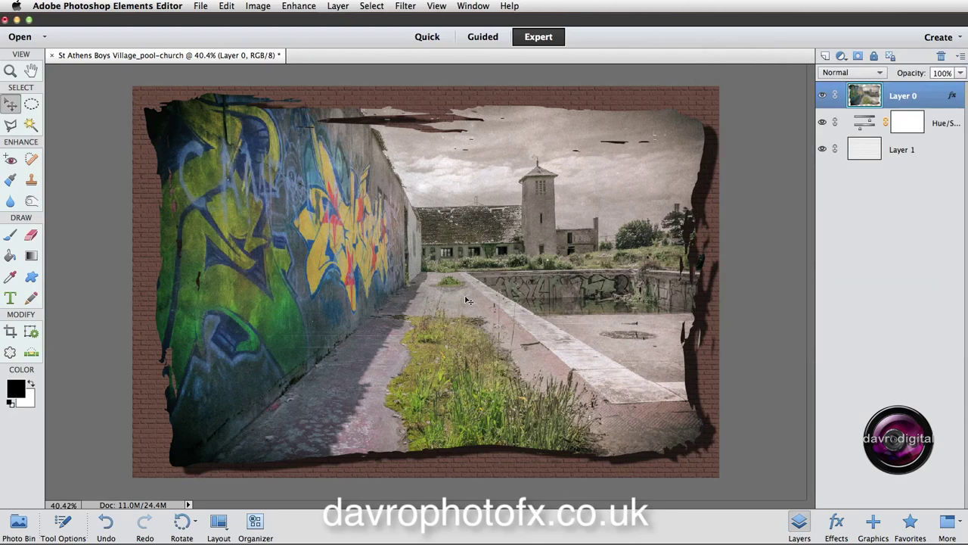
# Step: Free-transform the torn-edge photo slightly smaller from its top-right corner and commit it
pyautogui.hotkey('shift', 'Up')
pyautogui.hotkey('shift', 'Up')
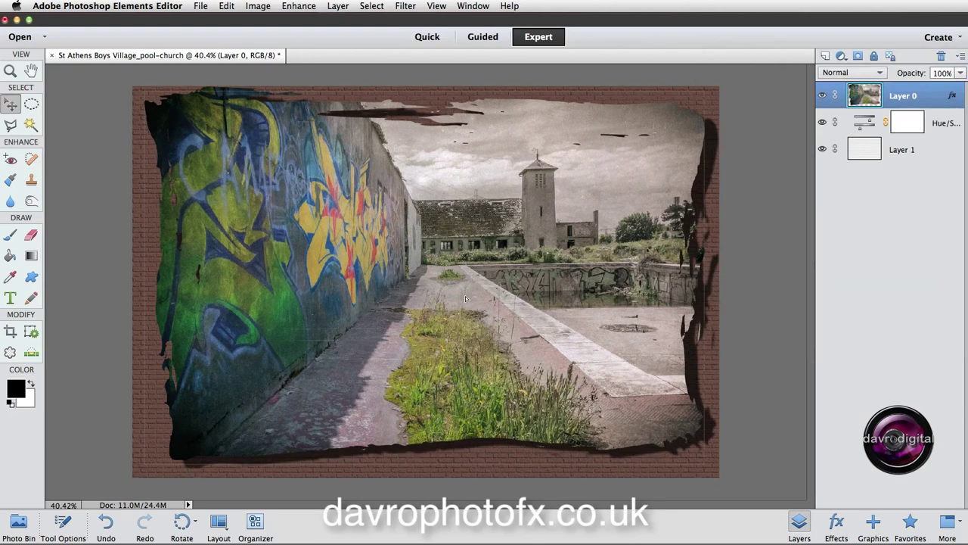
pyautogui.hotkey('shift', 'Down')
pyautogui.hotkey('shift', 'Down')
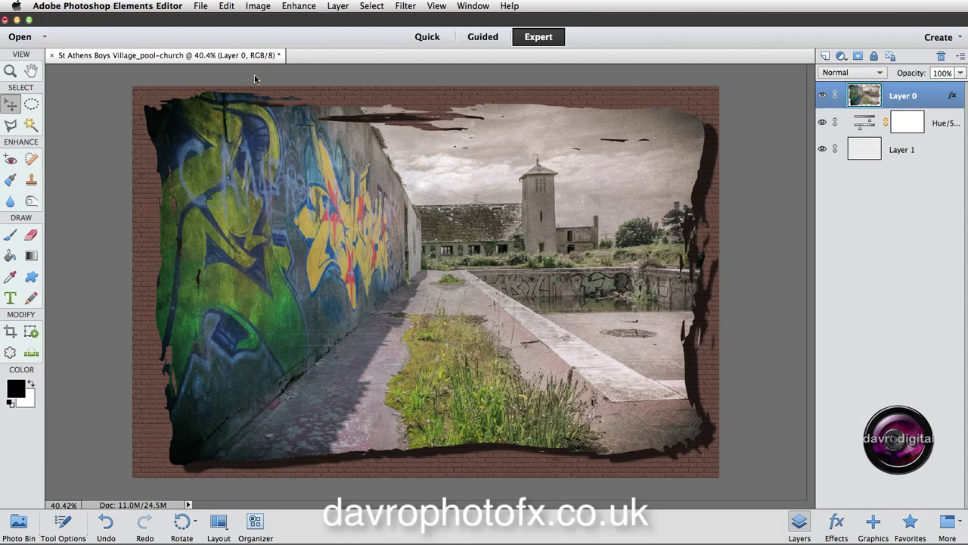
pyautogui.click(257, 6)
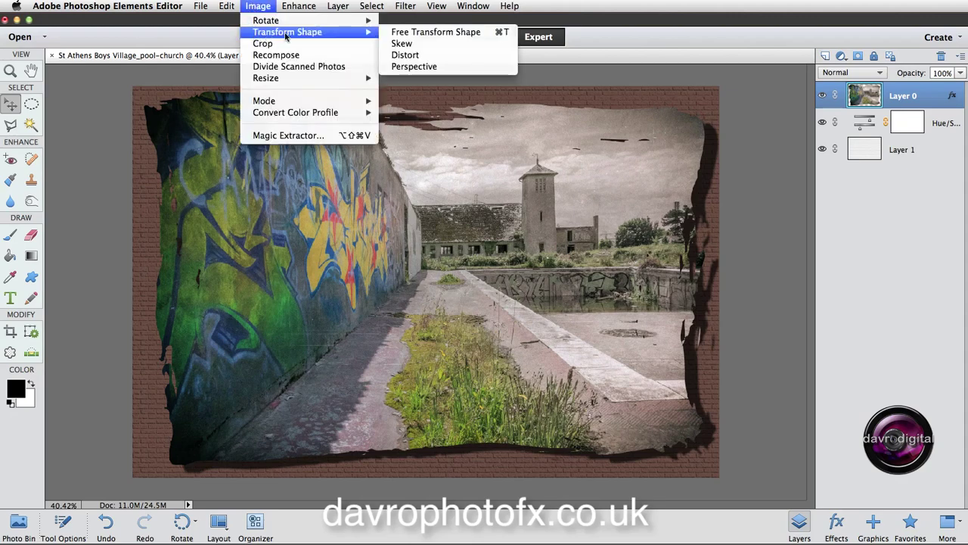
pyautogui.click(423, 31)
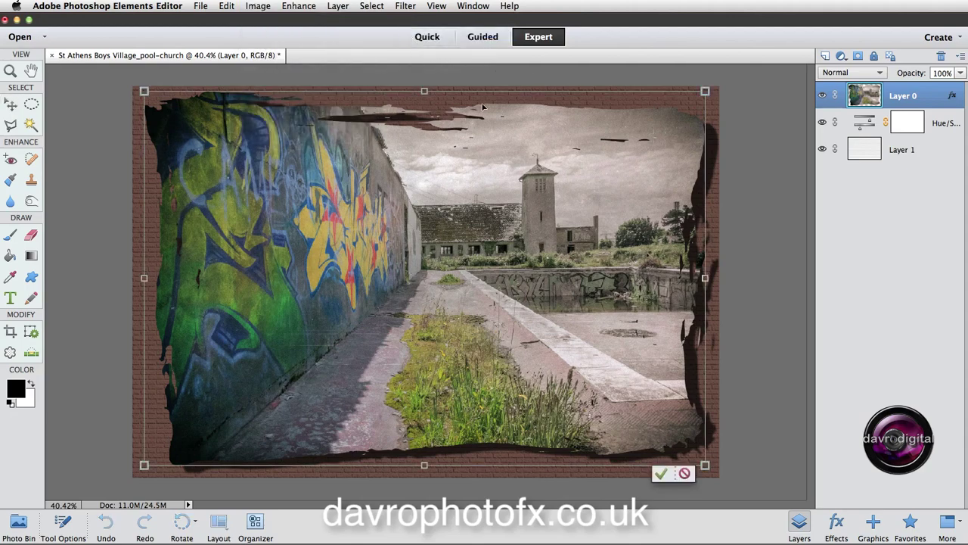
pyautogui.moveTo(703, 90); pyautogui.dragTo(700, 95)
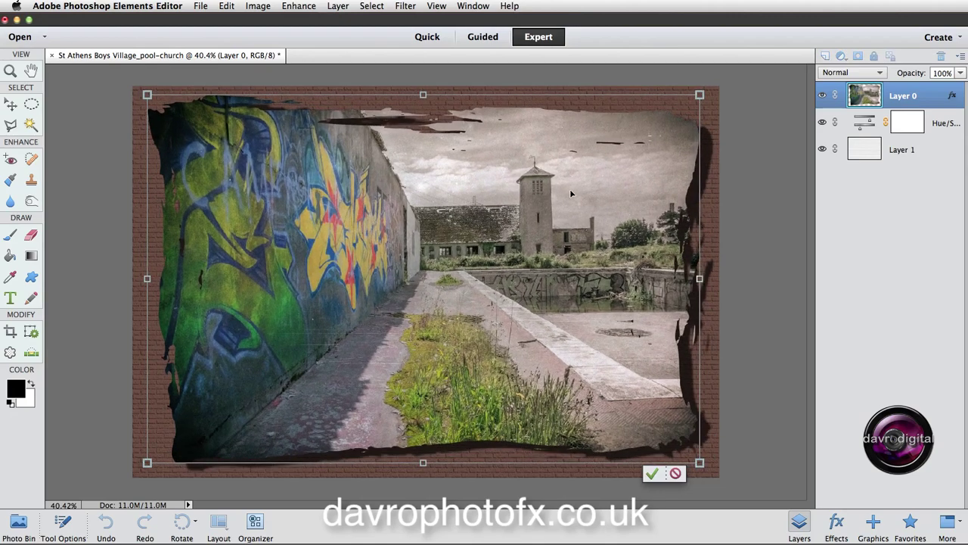
pyautogui.press('Return')
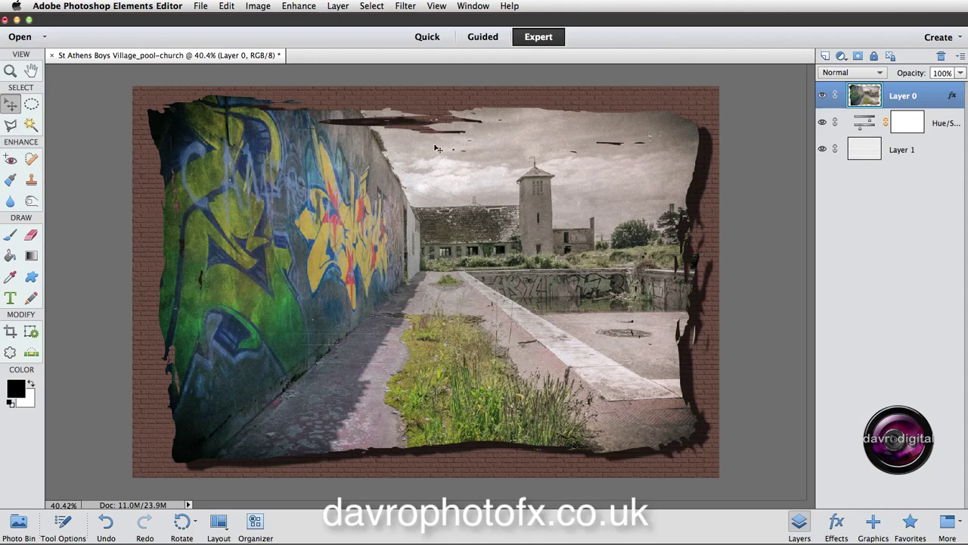
# Step: Flatten all layers into a single Background layer, then head to Save As
pyautogui.click(337, 7)
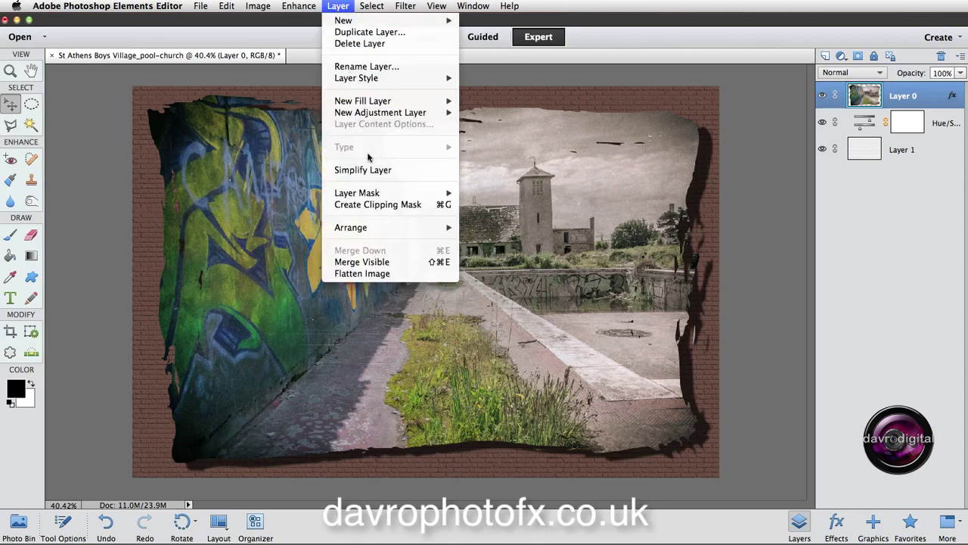
pyautogui.click(372, 274)
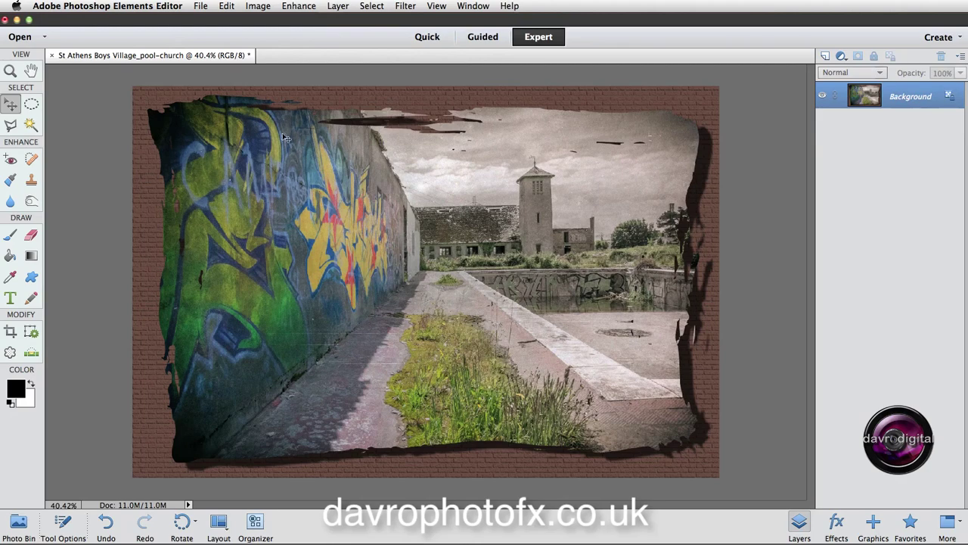
pyautogui.click(201, 7)
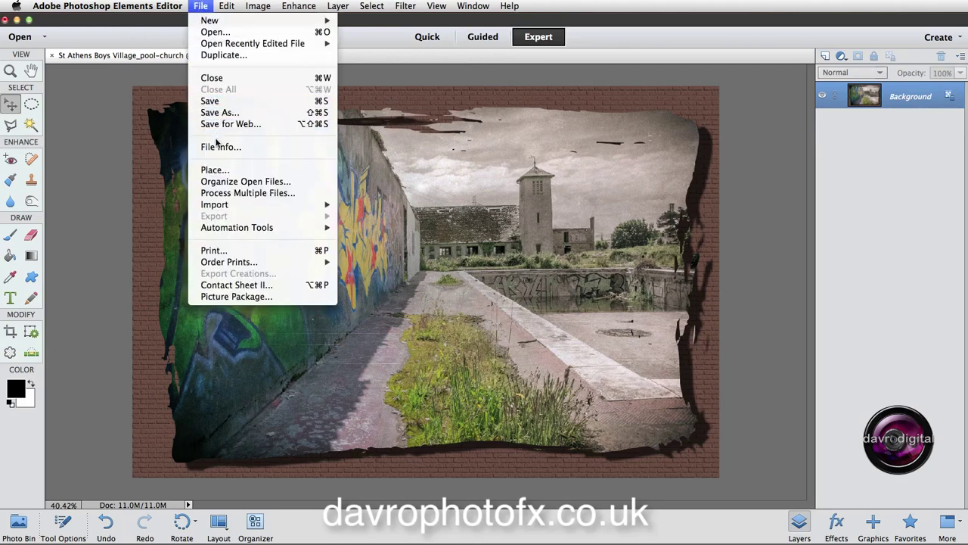
# Step: Set the save to JPEG format as St Athens Boys Village_pool-church.jpg in the Finished folder
pyautogui.click(223, 114)
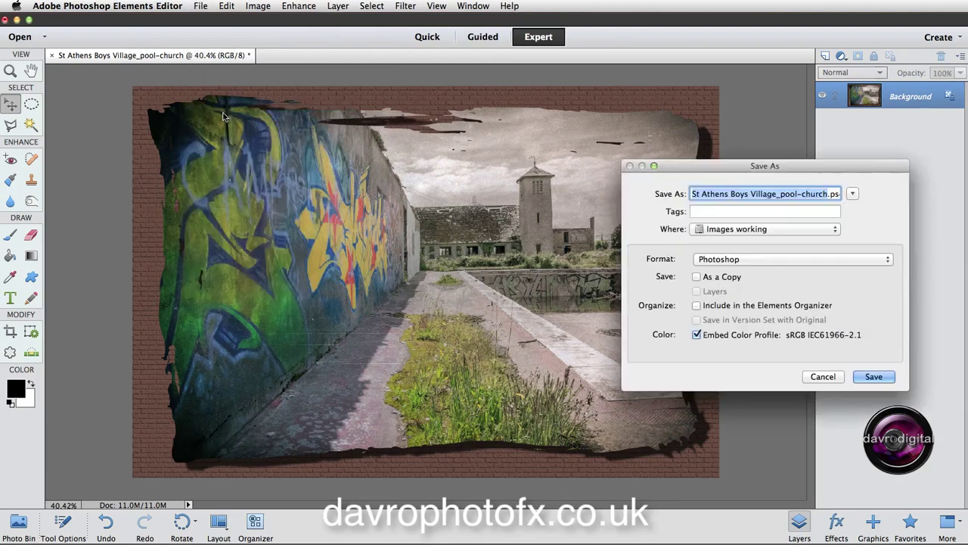
pyautogui.click(852, 193)
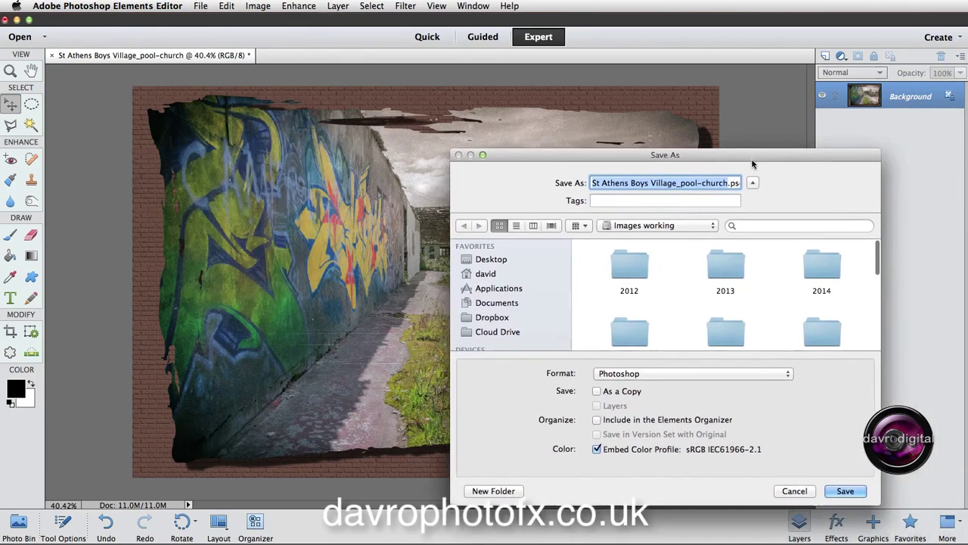
pyautogui.scroll(-2, 484, 294)
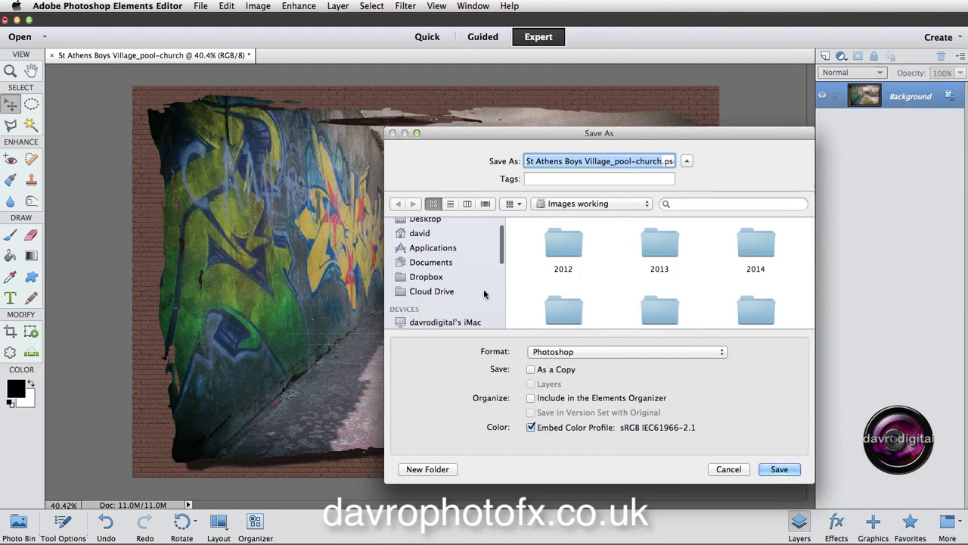
pyautogui.scroll(-2, 477, 295)
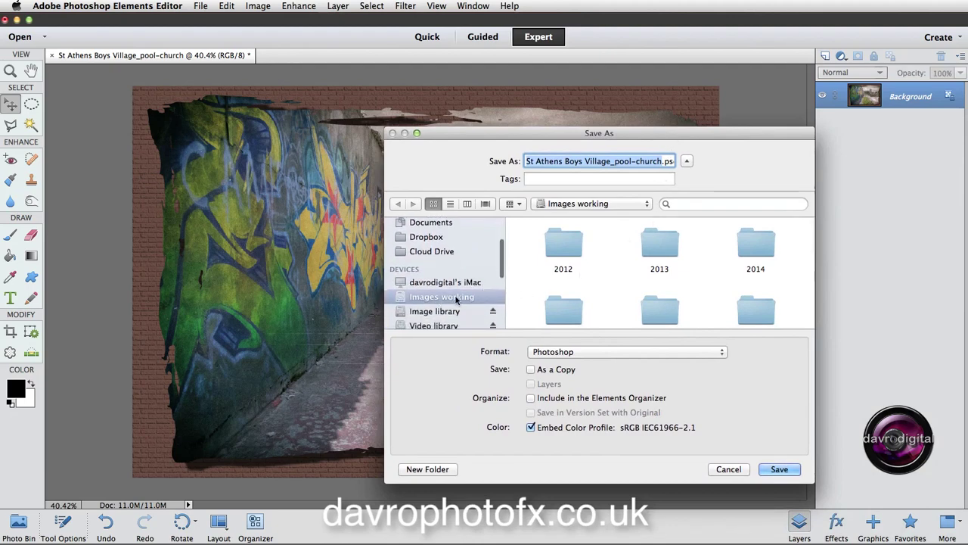
pyautogui.scroll(-3, 681, 298)
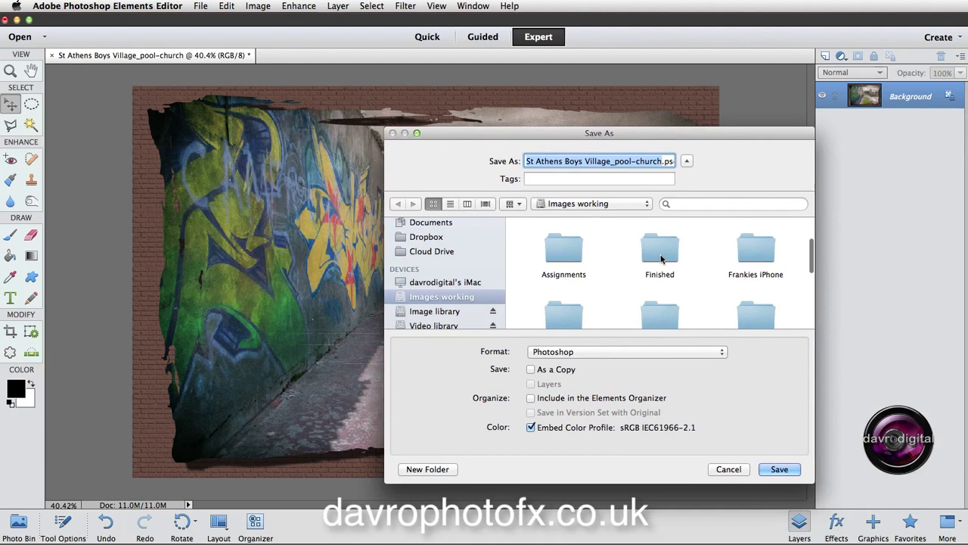
pyautogui.click(660, 254)
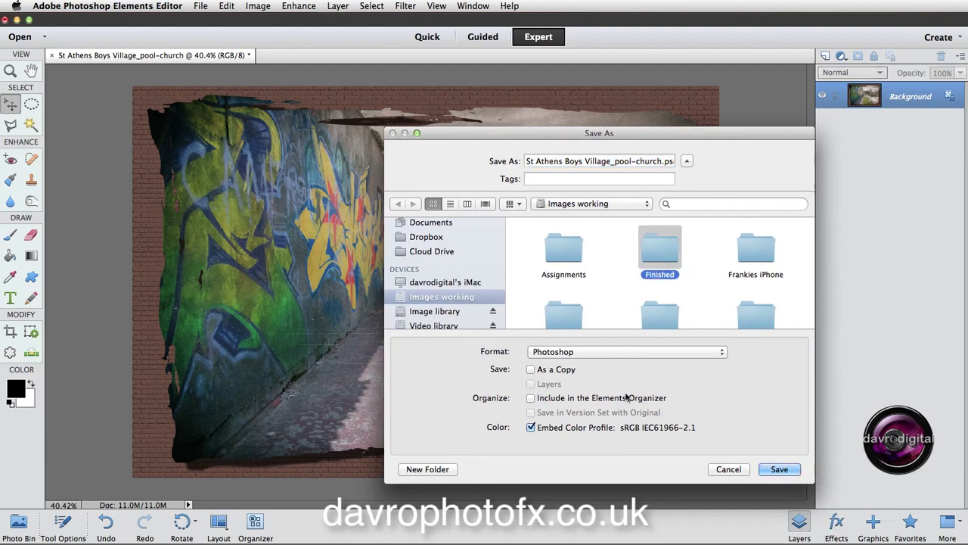
pyautogui.click(579, 353)
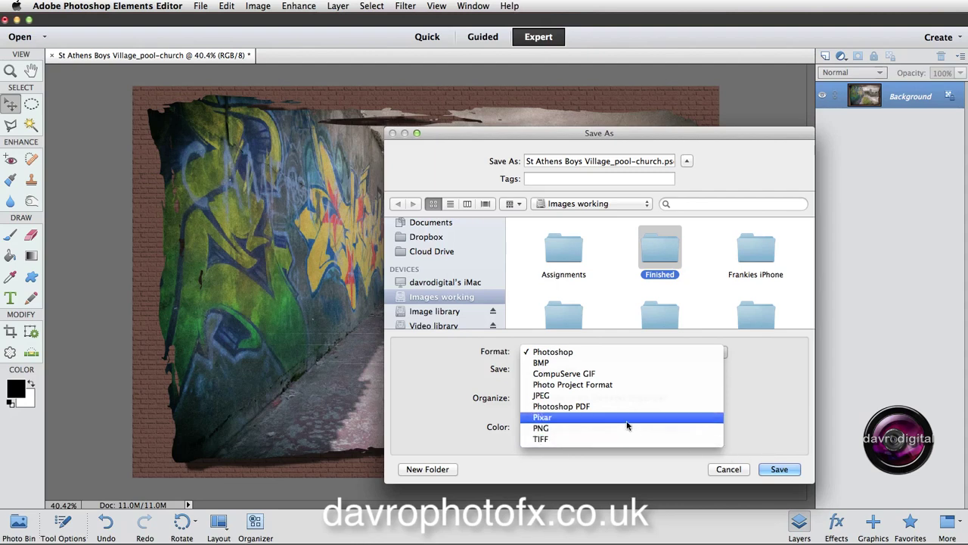
pyautogui.click(595, 396)
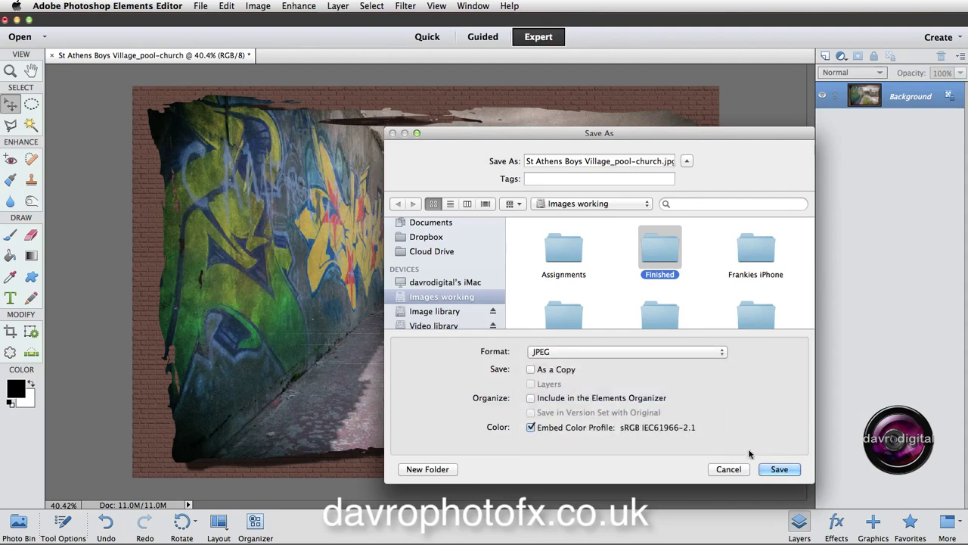
pyautogui.click(787, 469)
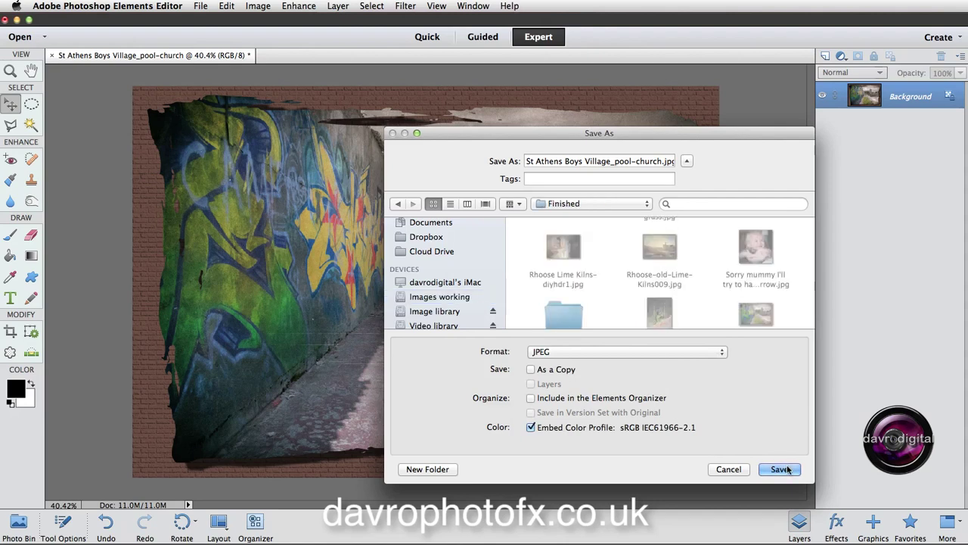
# Step: Save the image as a JPEG at quality 8 (High)
pyautogui.click(786, 469)
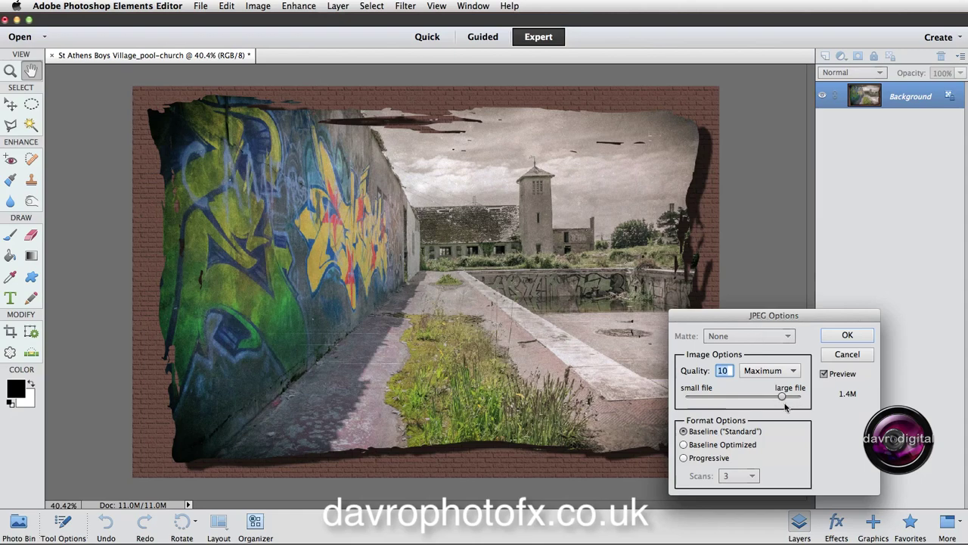
pyautogui.moveTo(782, 396); pyautogui.dragTo(765, 397)
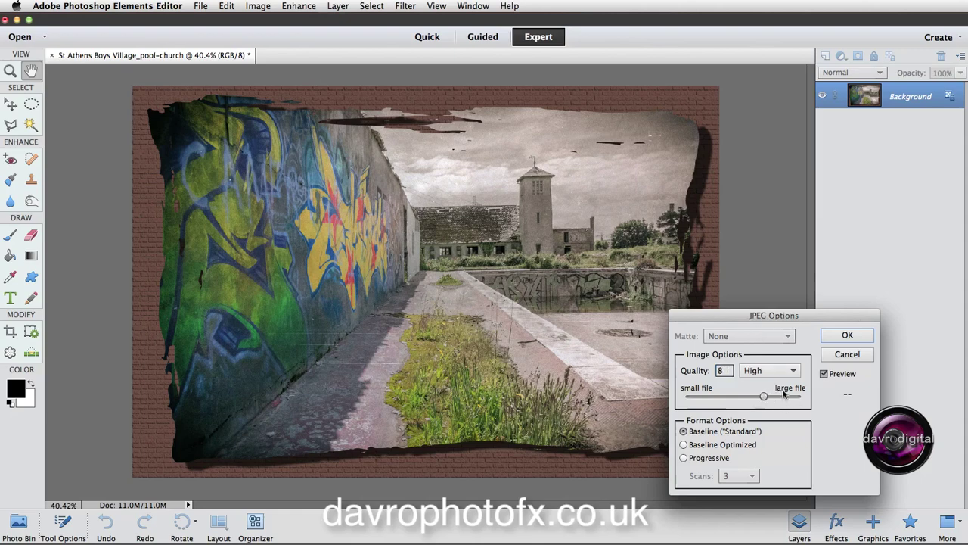
pyautogui.click(861, 336)
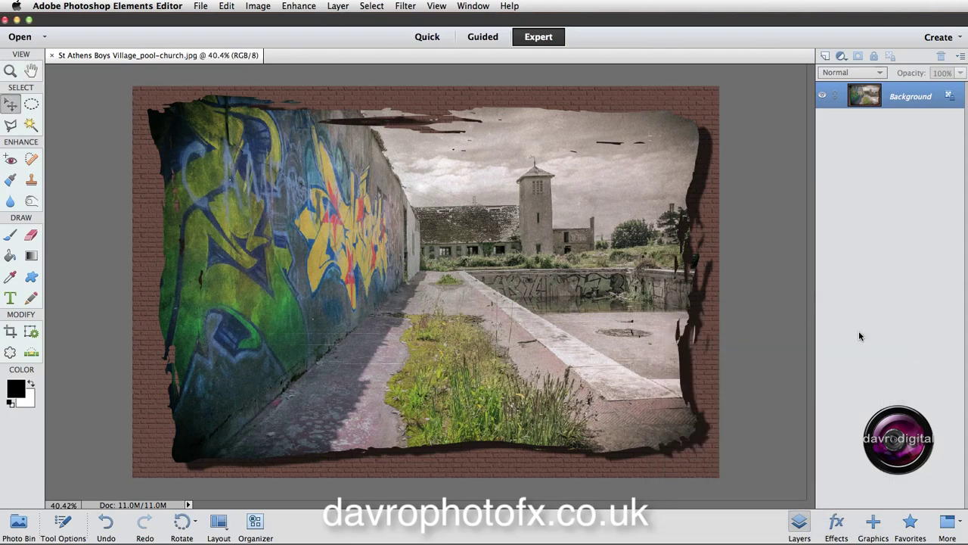